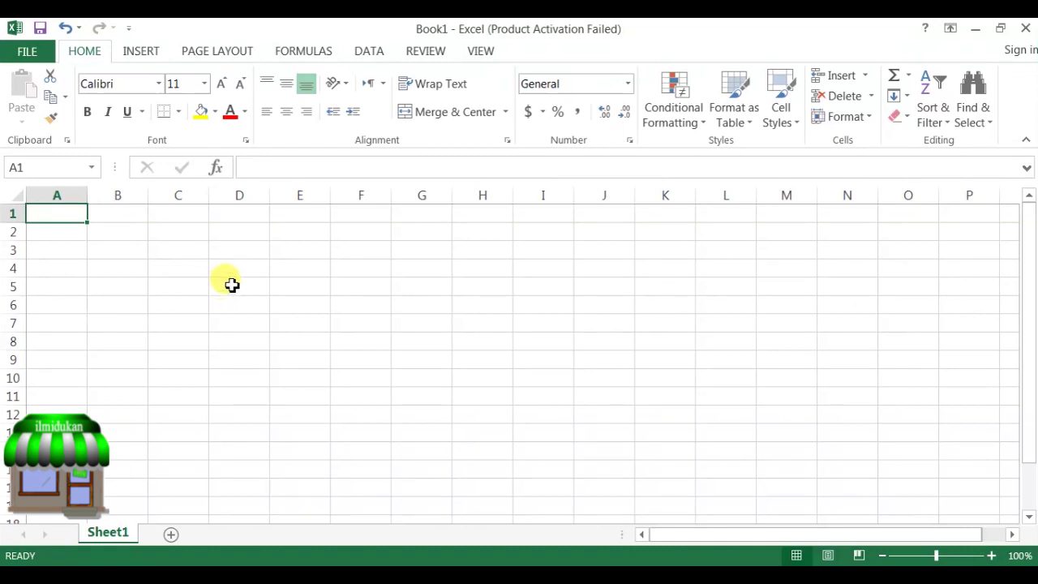
Enter the labels Name in D5, Look for in D11 and Postion of in D12
click(233, 285)
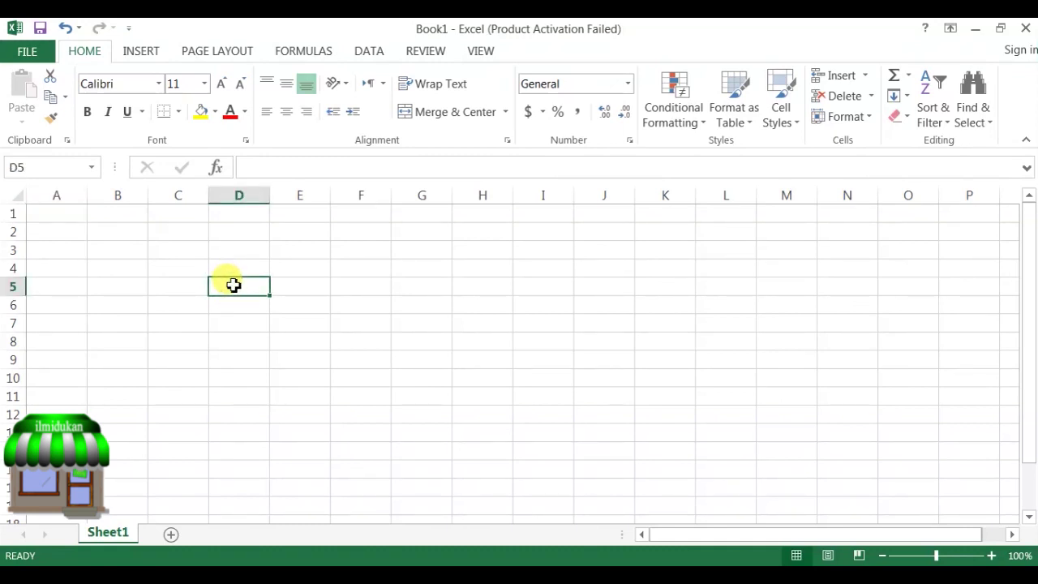
text(Name)
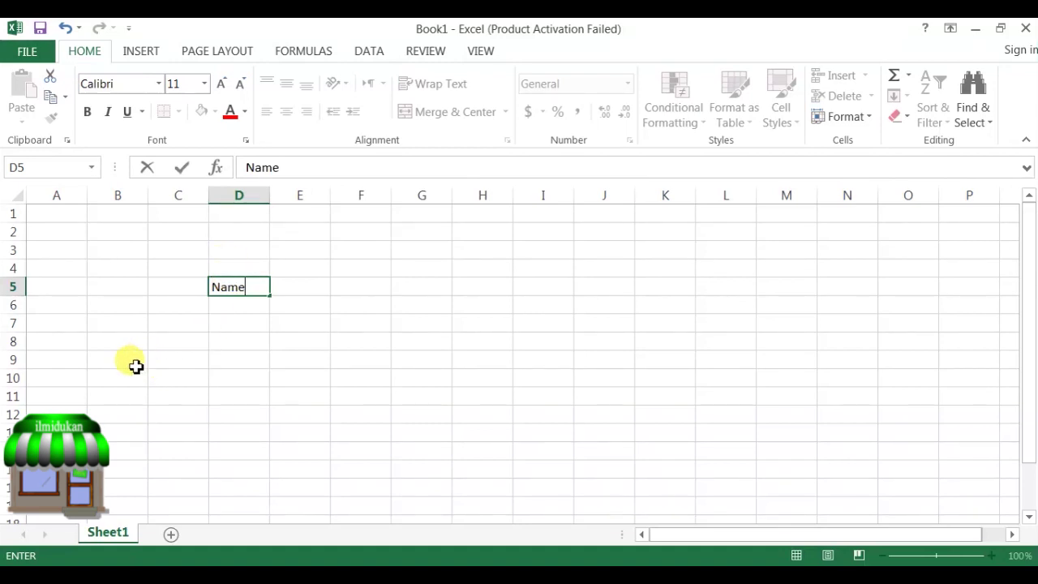
click(230, 396)
text(Look for)
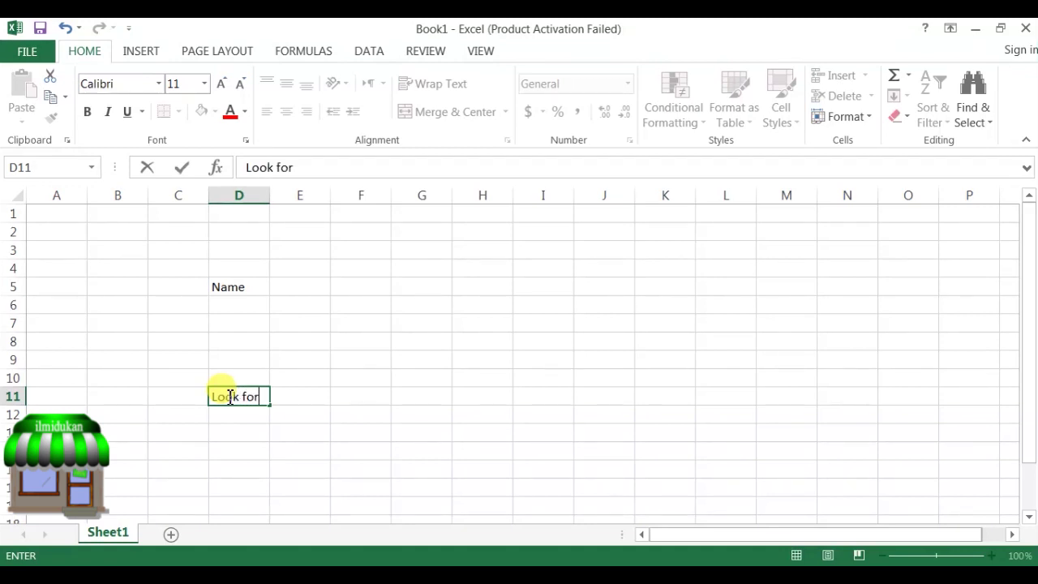
click(228, 417)
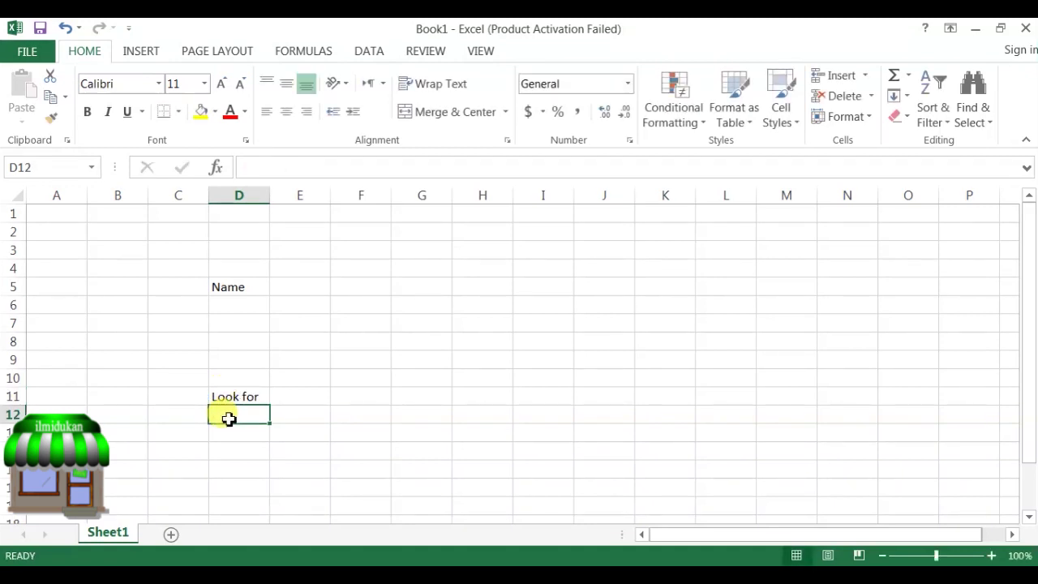
text(Postion of)
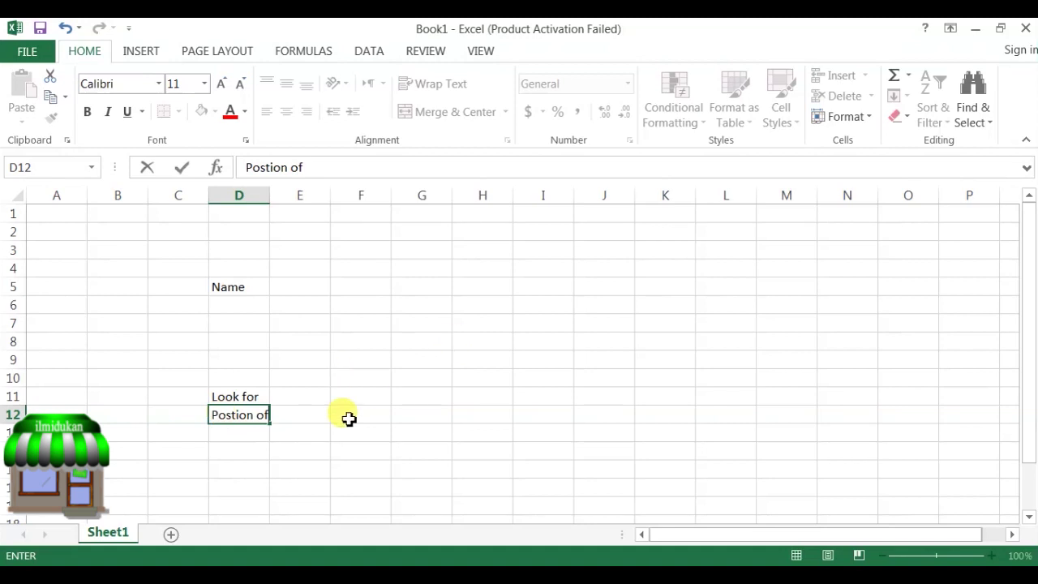
click(237, 472)
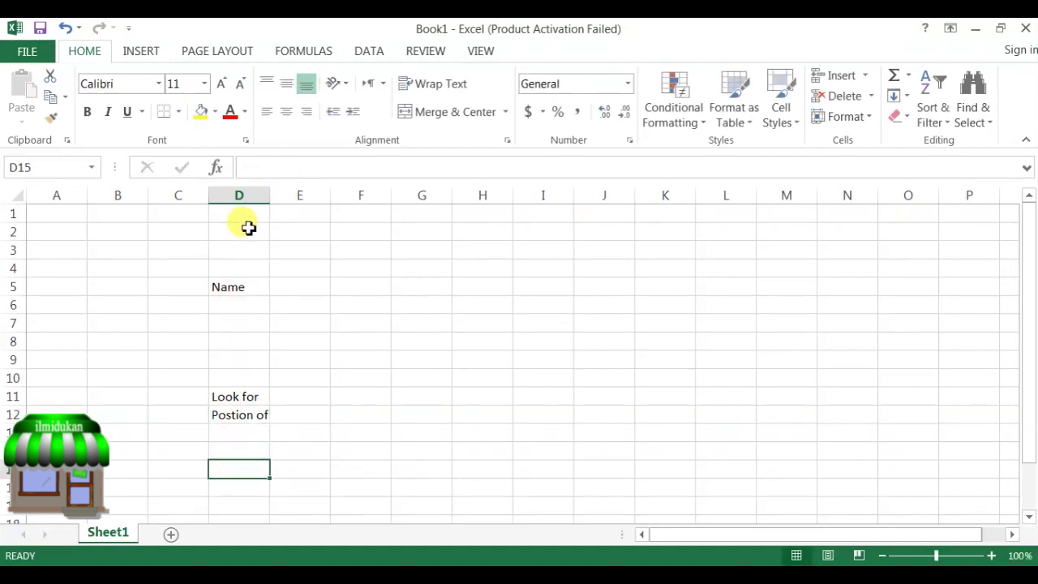
Center the labels in D5:D12 both horizontally and vertically
drag(237, 286, 269, 409)
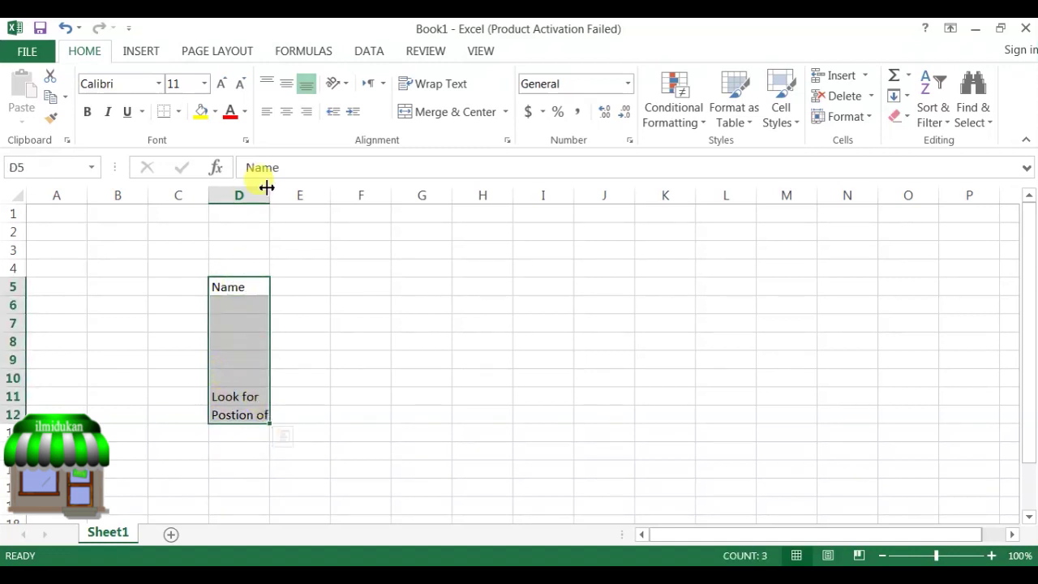
click(287, 111)
click(284, 88)
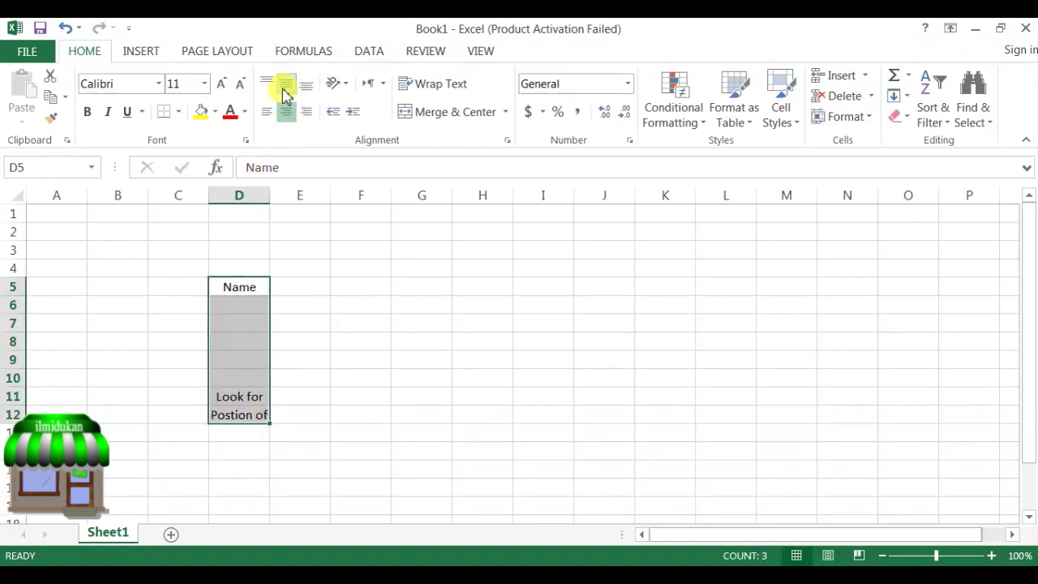
click(214, 111)
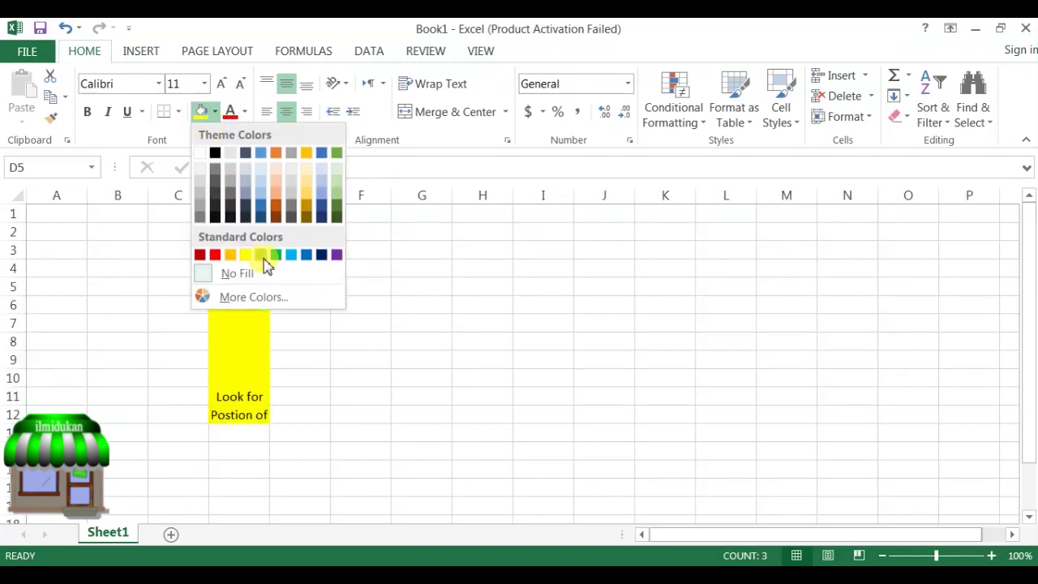
click(163, 116)
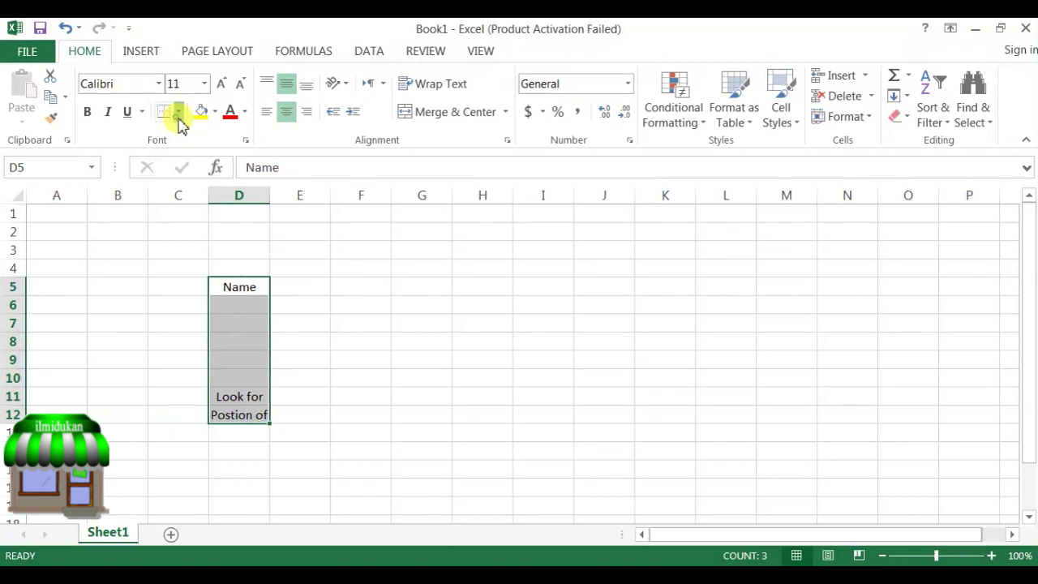
Put a thick box border around D5:D12 and select E11:E12
click(177, 115)
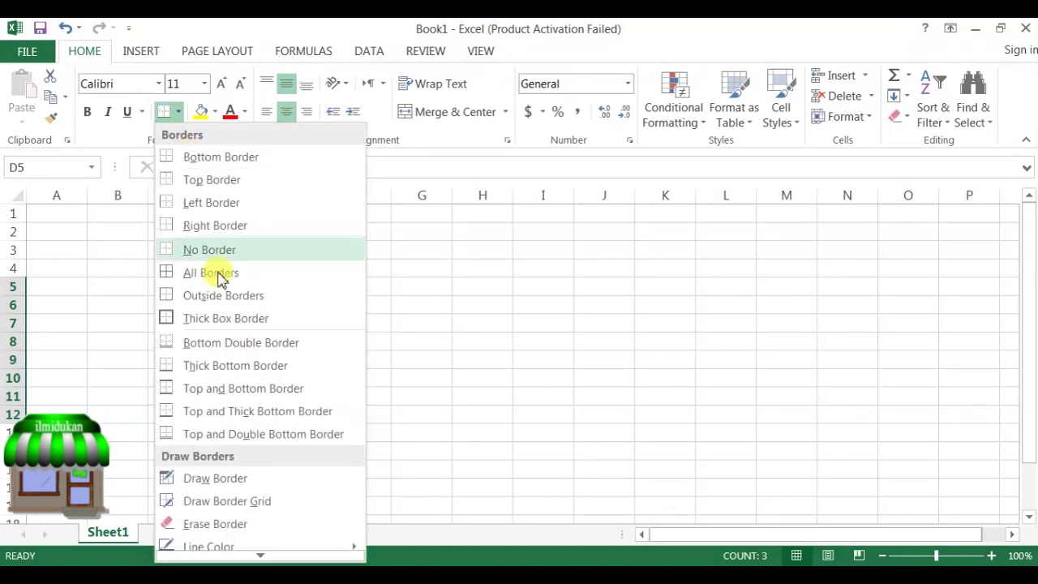
click(221, 318)
drag(287, 398, 290, 414)
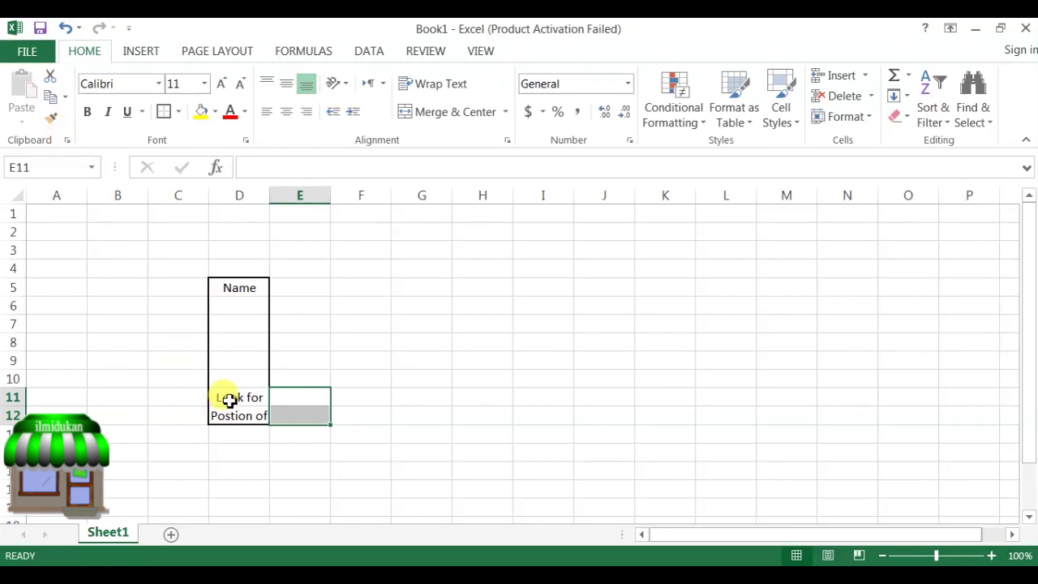
Center E11:E12 both ways and fill it light green
click(286, 111)
click(288, 84)
click(214, 111)
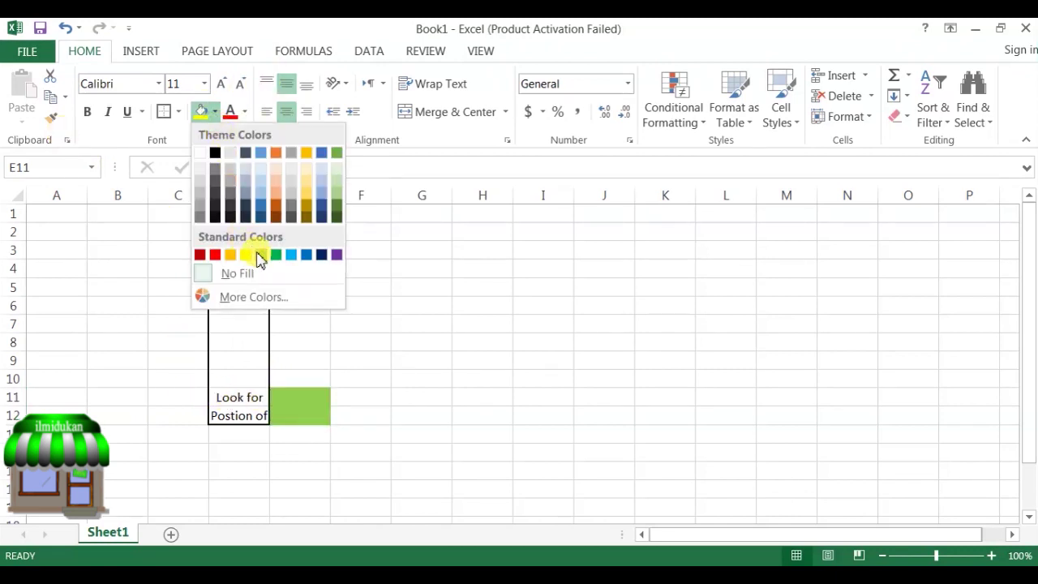
click(259, 256)
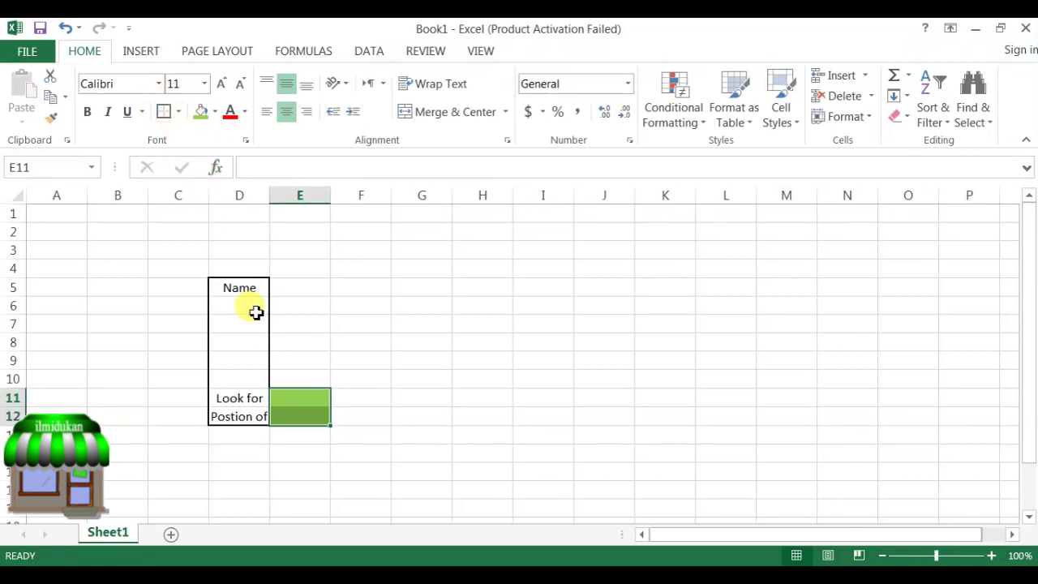
Apply All Borders to D5:D12, then start entering a first name in D6
drag(255, 287, 246, 417)
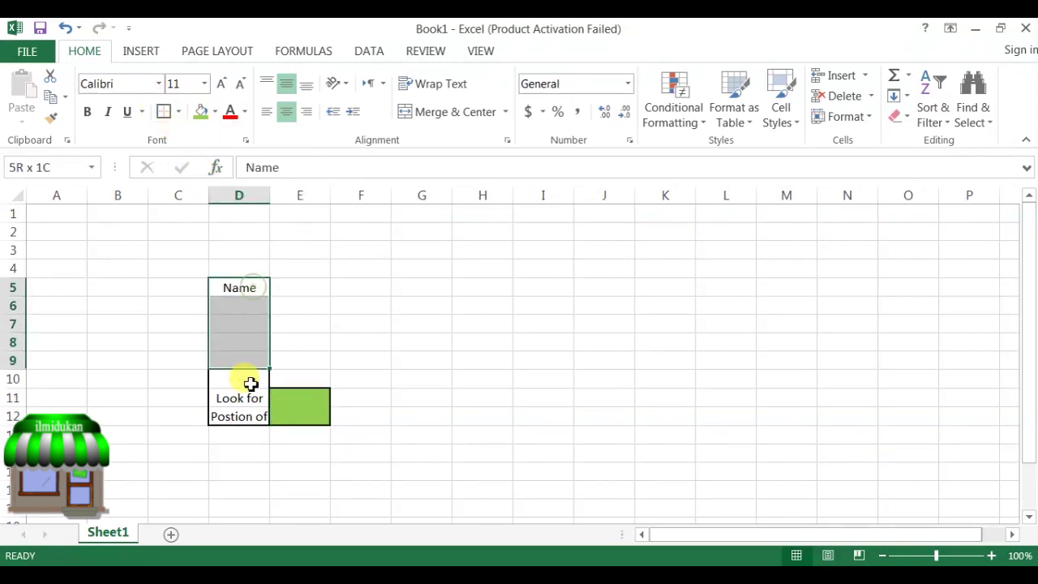
click(178, 111)
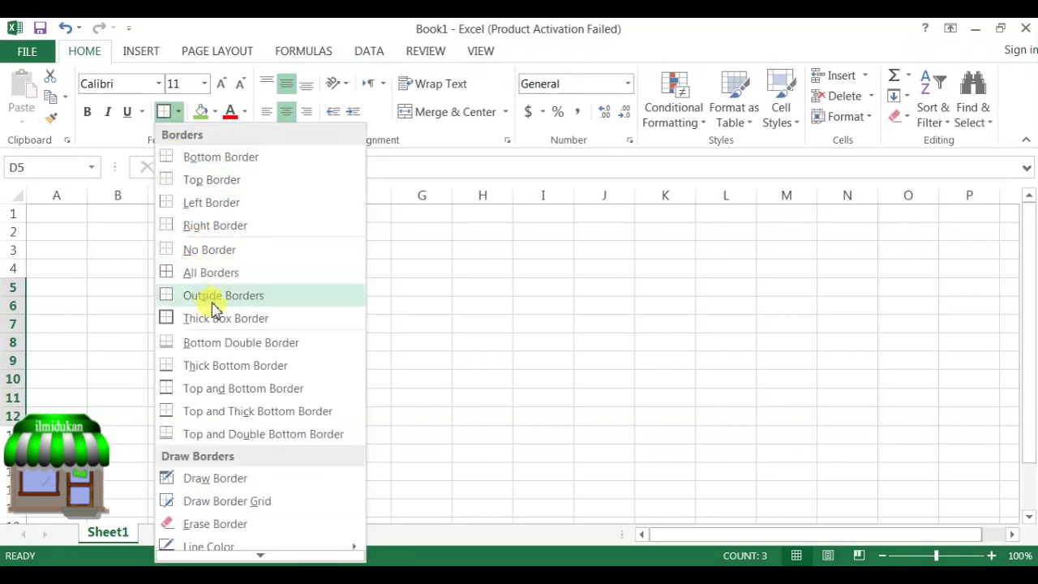
click(214, 273)
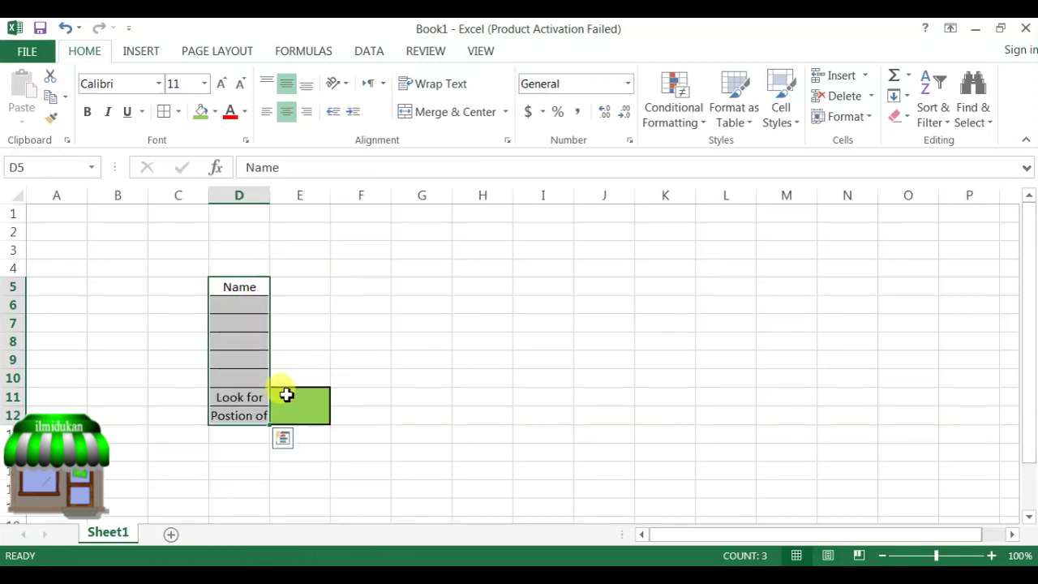
drag(286, 396, 287, 415)
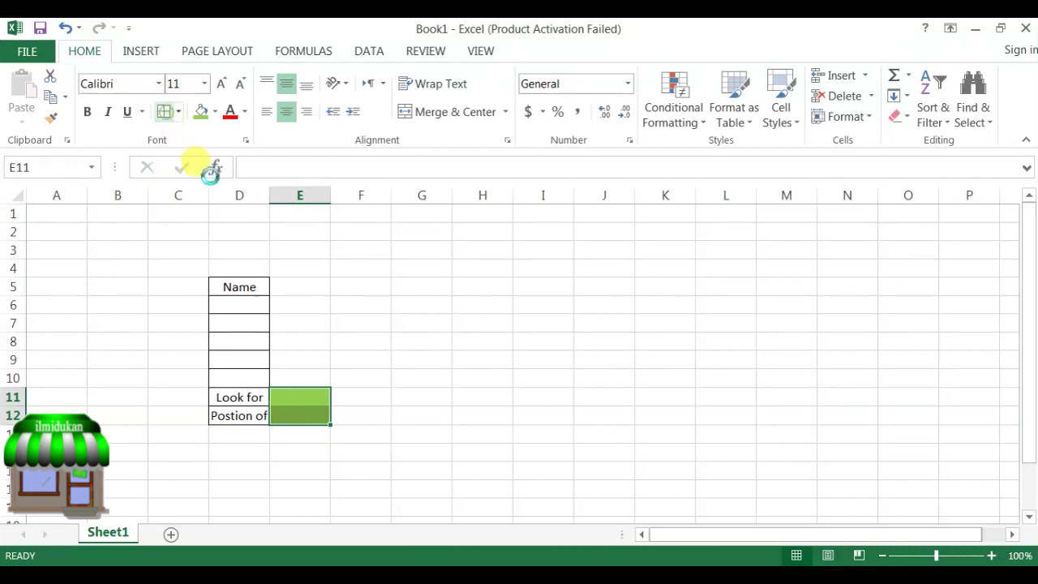
click(313, 342)
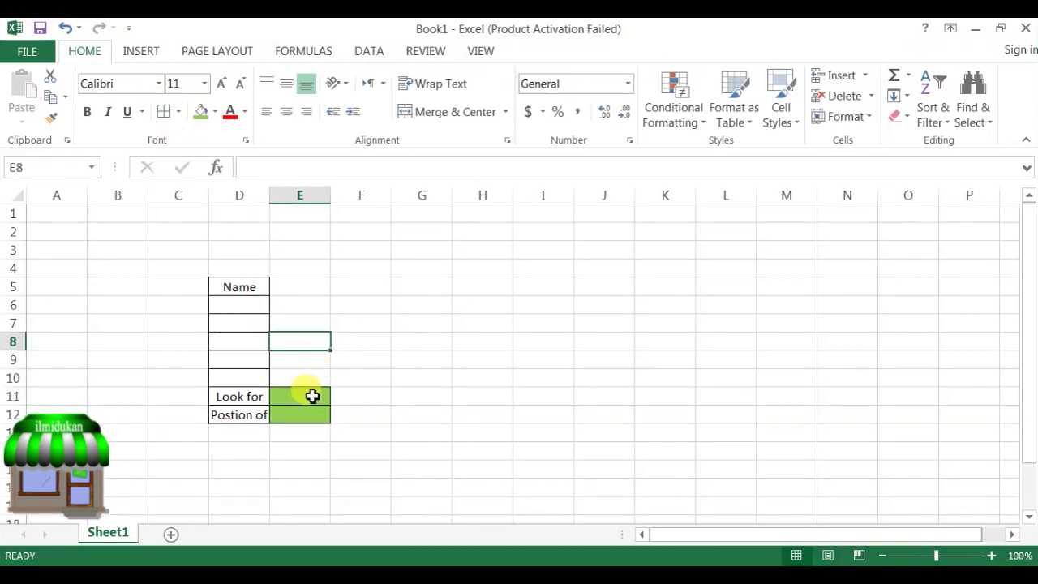
click(254, 308)
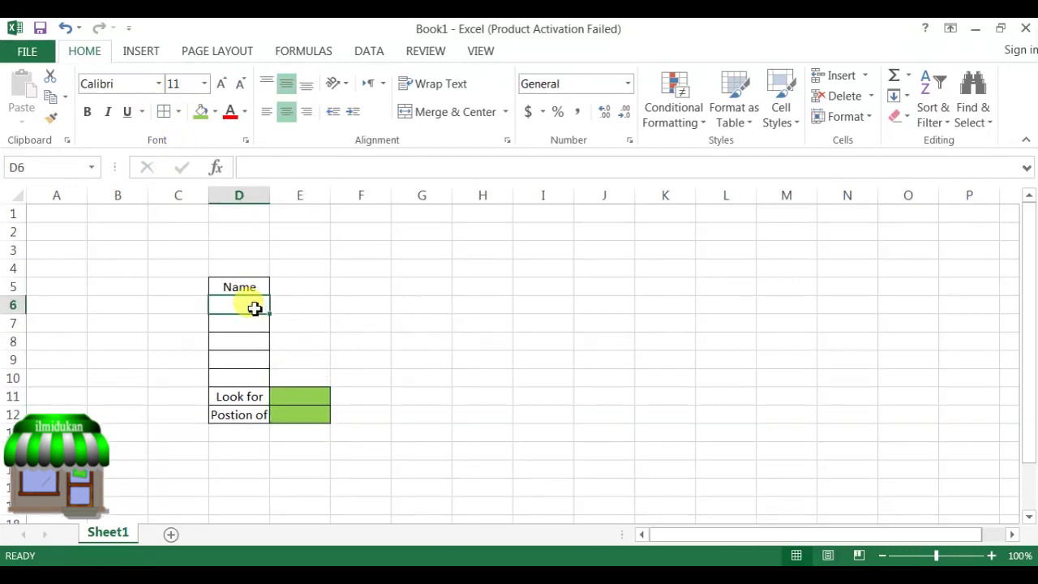
text(Muhammad)
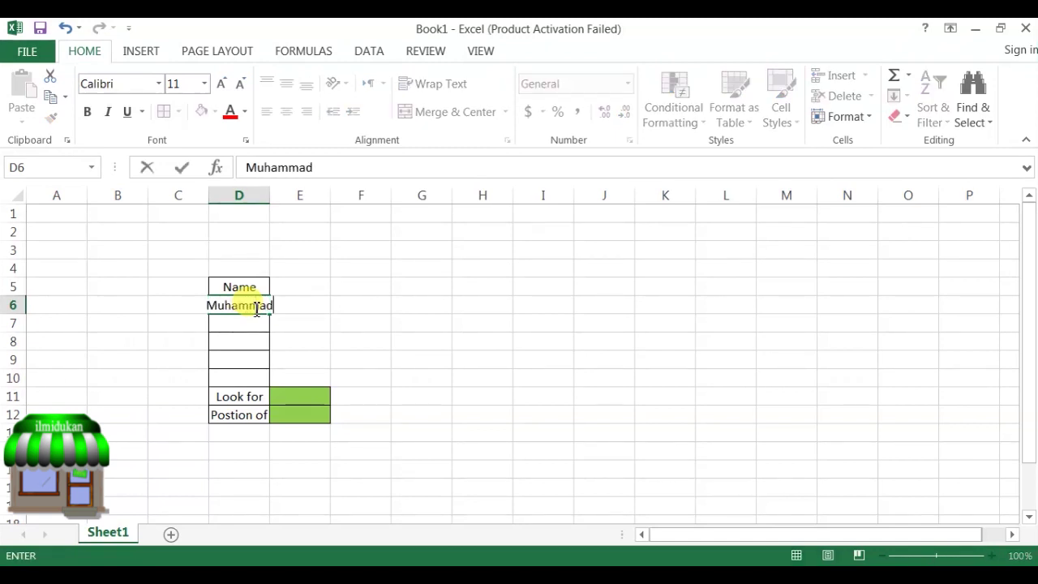
AutoFit column D and enter a surname, 5 and 65 in D7:D9
click(181, 334)
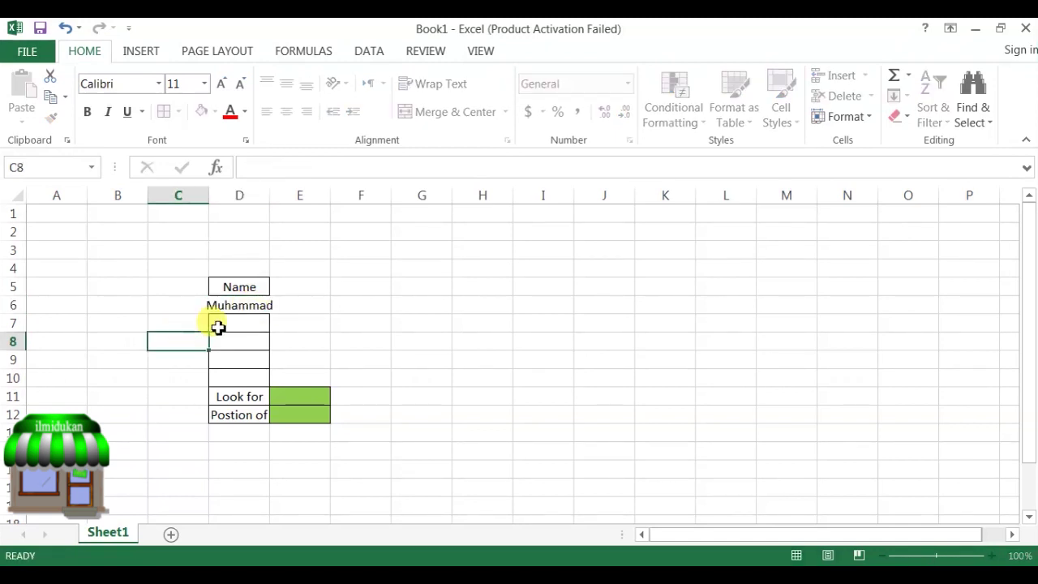
double_click(270, 195)
click(261, 325)
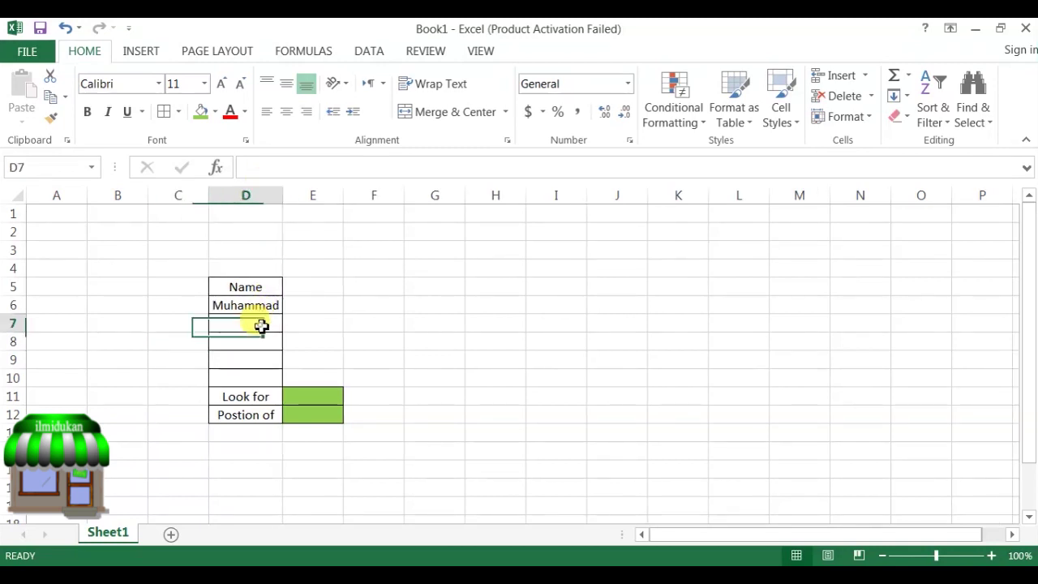
text(Ali)
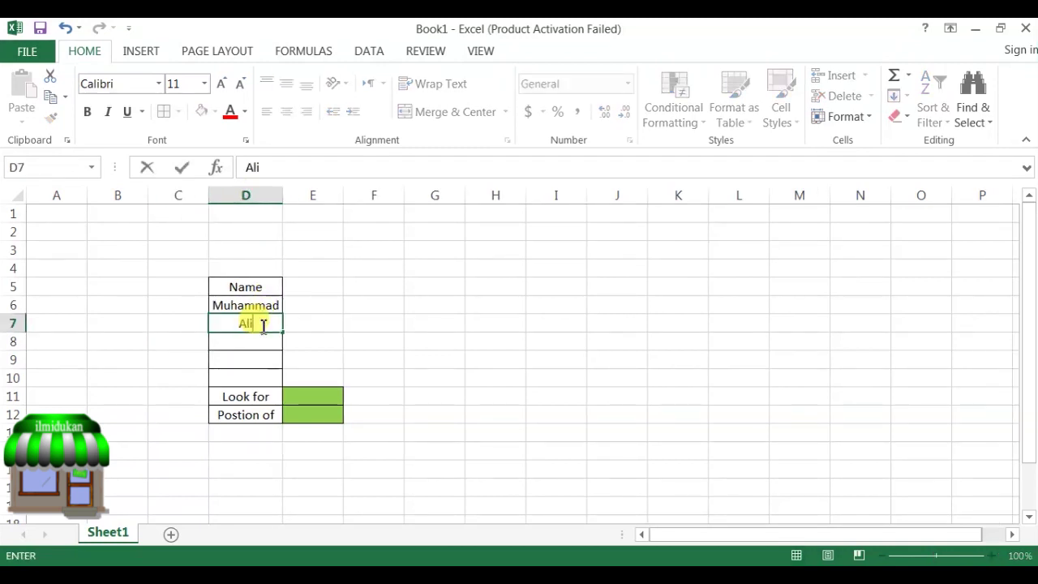
click(262, 340)
text(5)
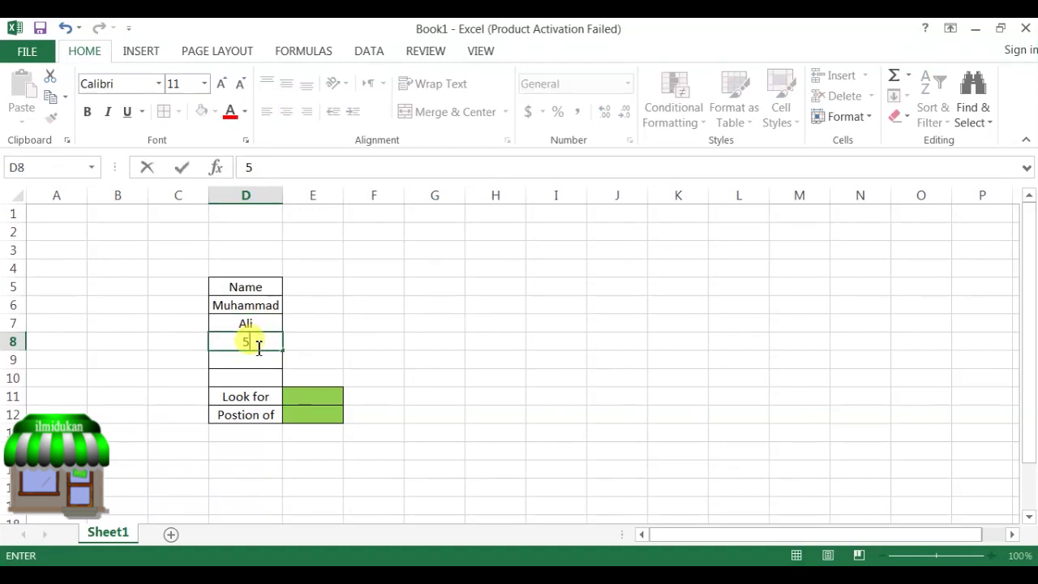
click(246, 360)
text(65)
click(259, 377)
text(ali)
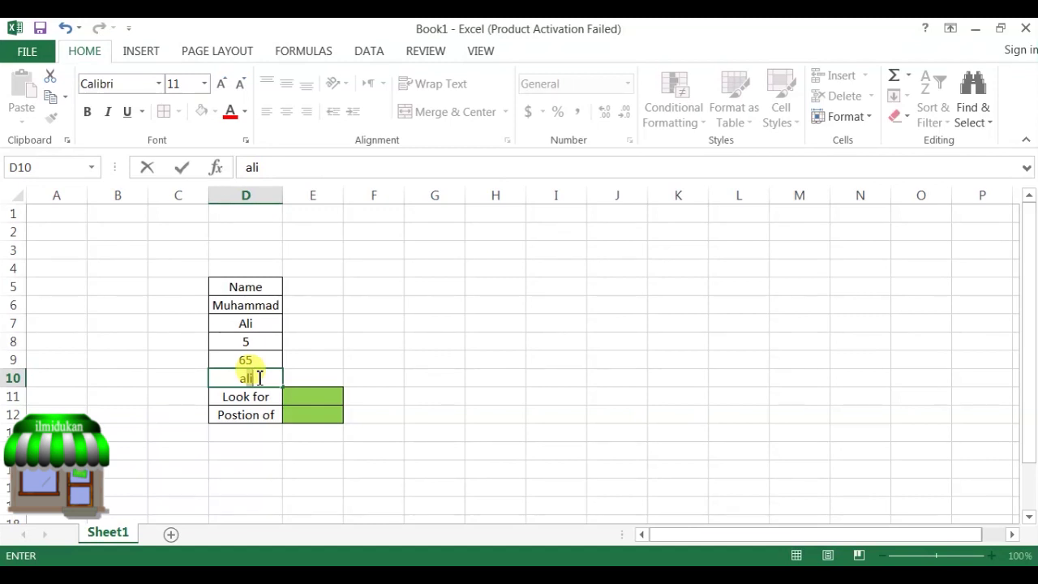
Enter a full name in D10, fixing a typo, and select D11:D12
click(259, 378)
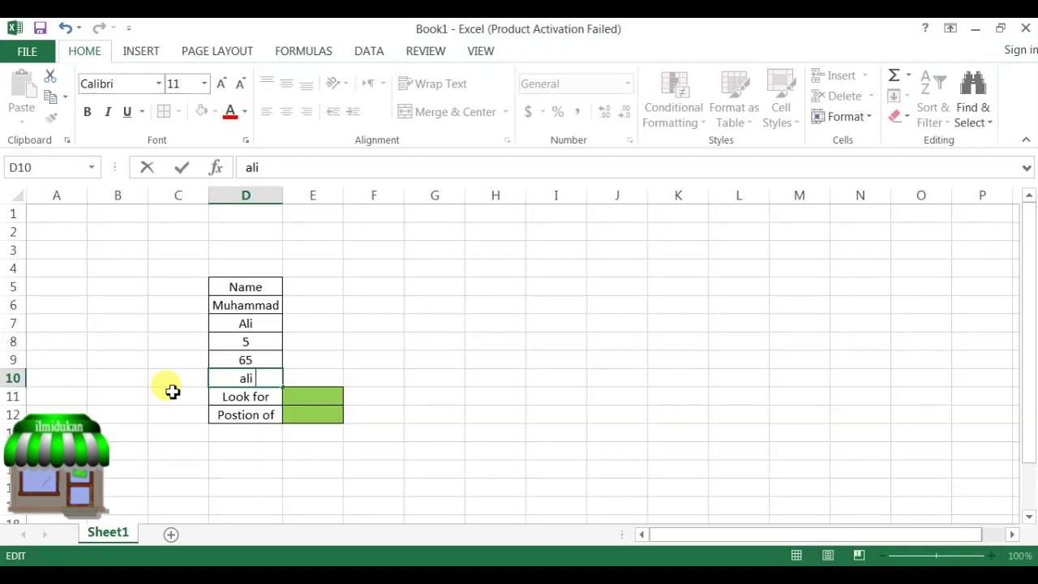
text(kha n)
key(BackSpace)
key(BackSpace)
text(n)
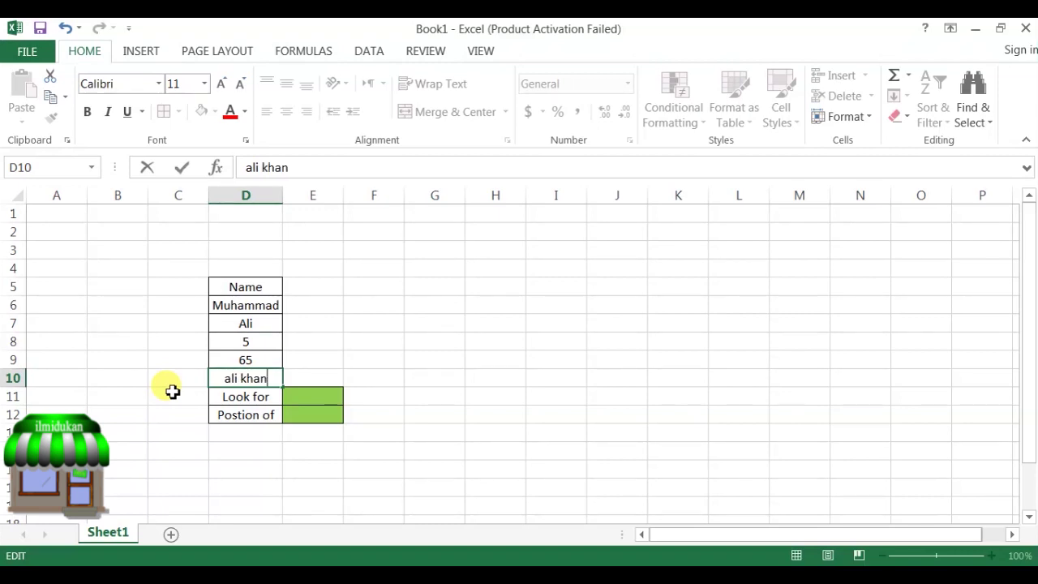
click(173, 392)
drag(233, 398, 235, 414)
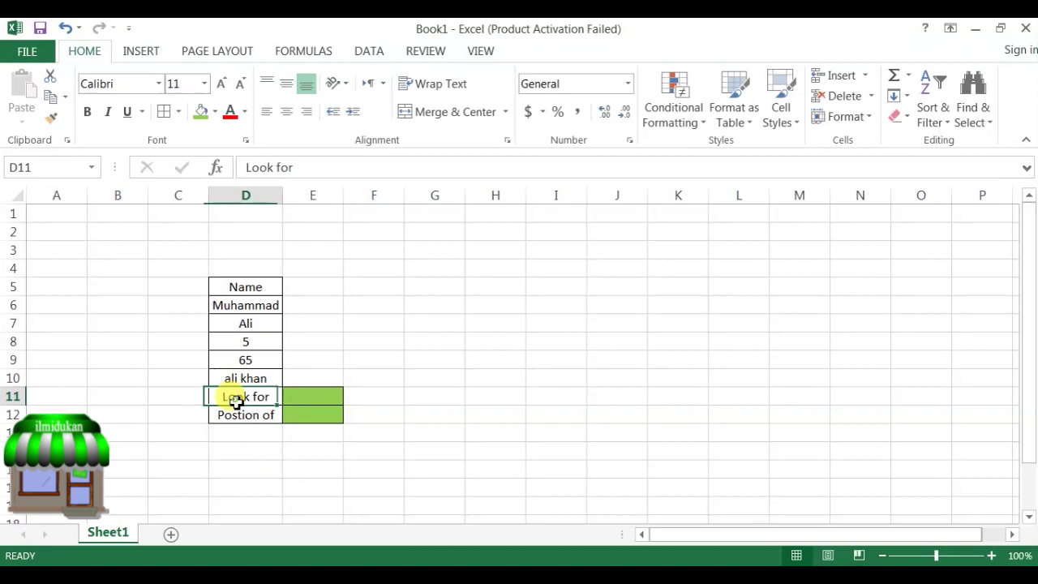
Fill the Look for and Postion of labels and the Name header green
click(201, 112)
click(225, 286)
click(201, 112)
click(154, 352)
click(345, 367)
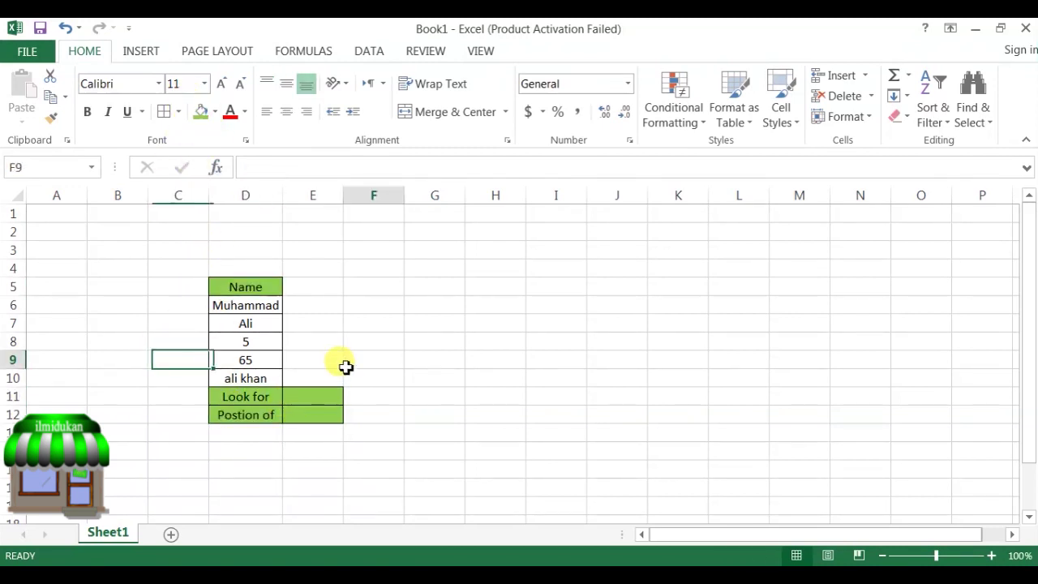
Give E11 a white fill while E12 stays green, then select E12
click(335, 398)
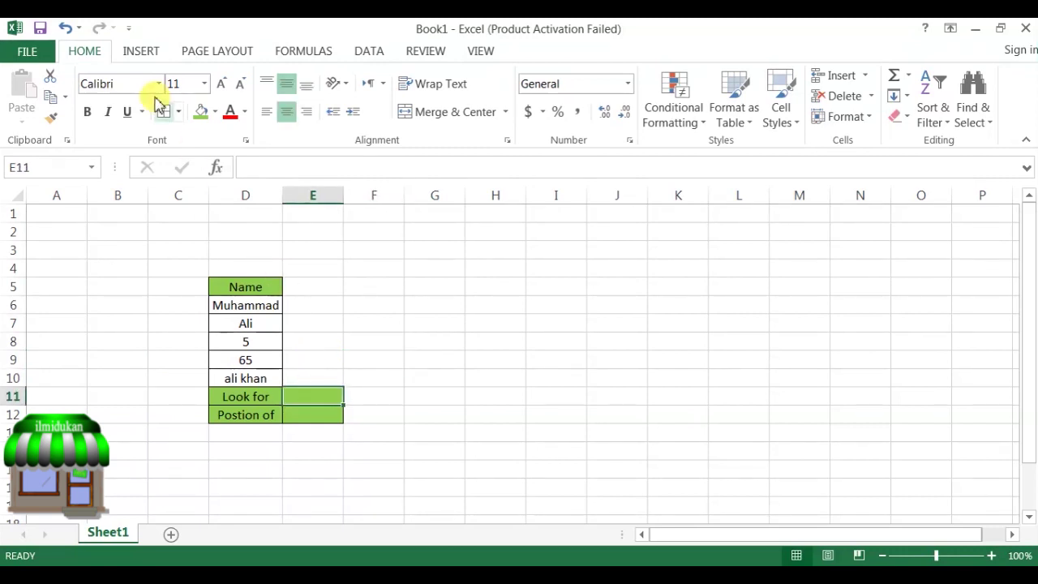
click(179, 112)
click(180, 112)
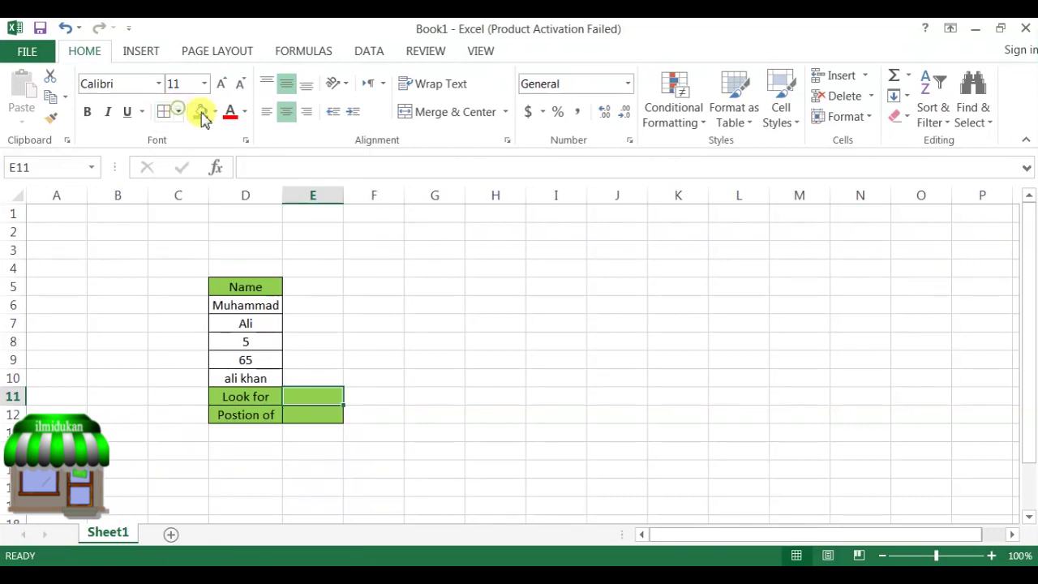
click(215, 112)
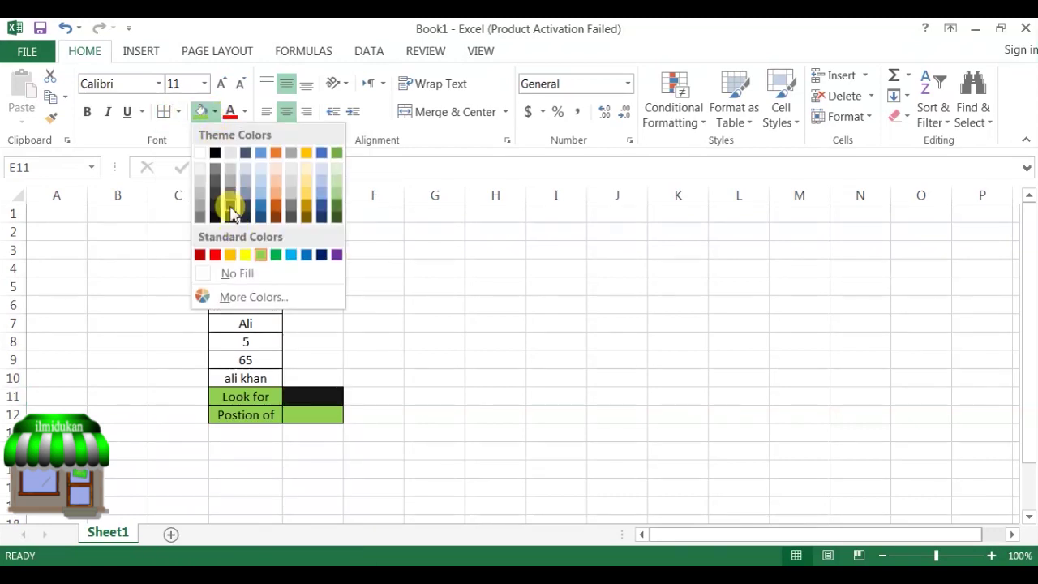
click(202, 154)
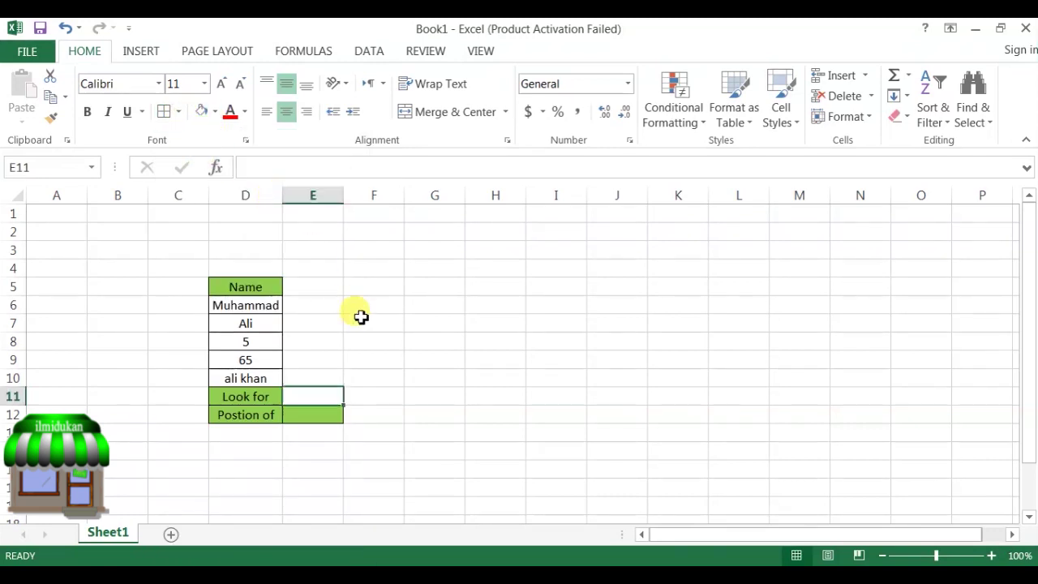
click(359, 315)
click(321, 417)
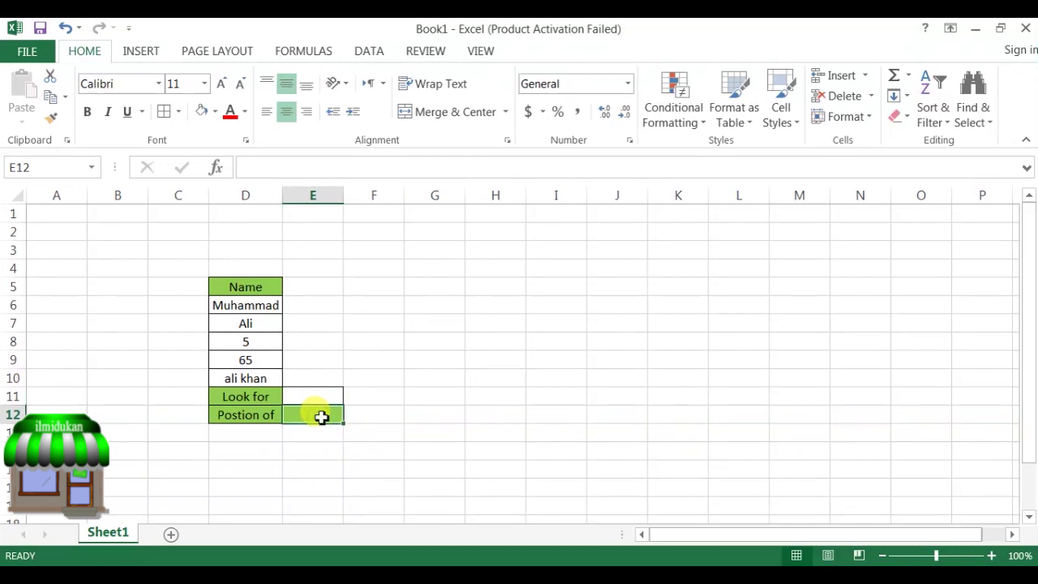
Enter =MATCH(E11,D6:D10,0) in E12, which shows #N/A while E11 is empty
text(=)
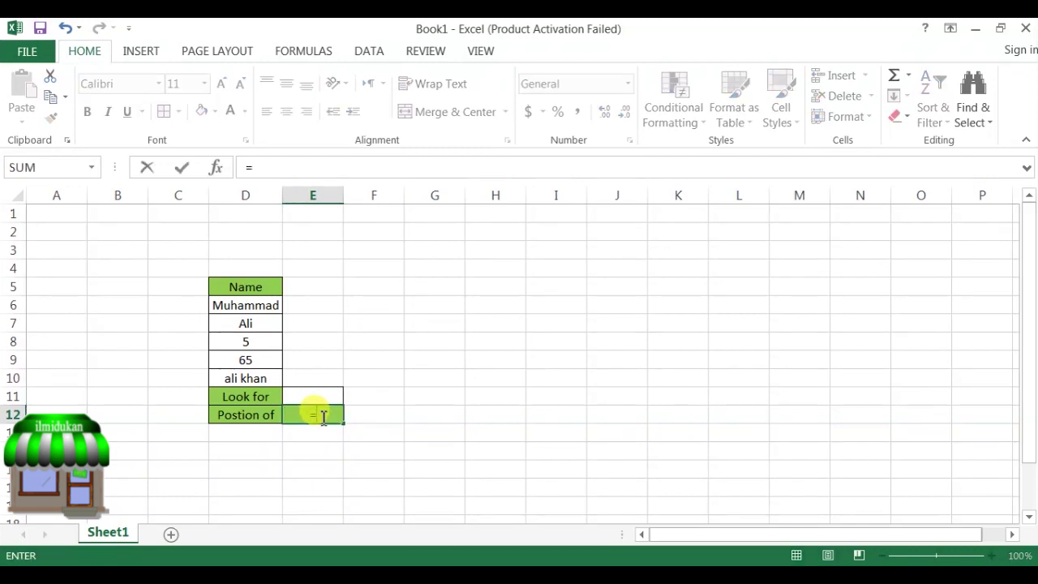
text(ma)
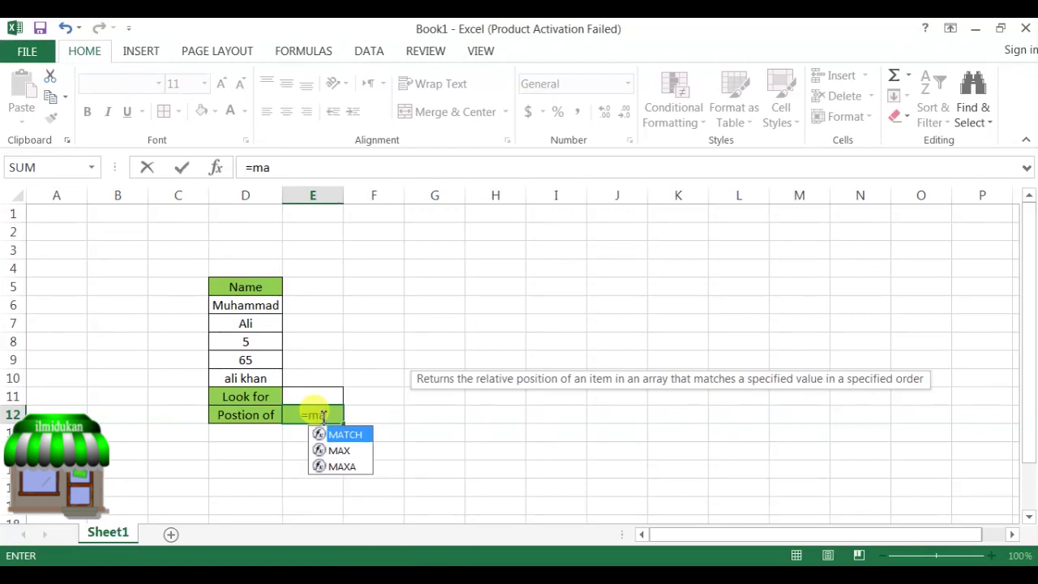
double_click(353, 434)
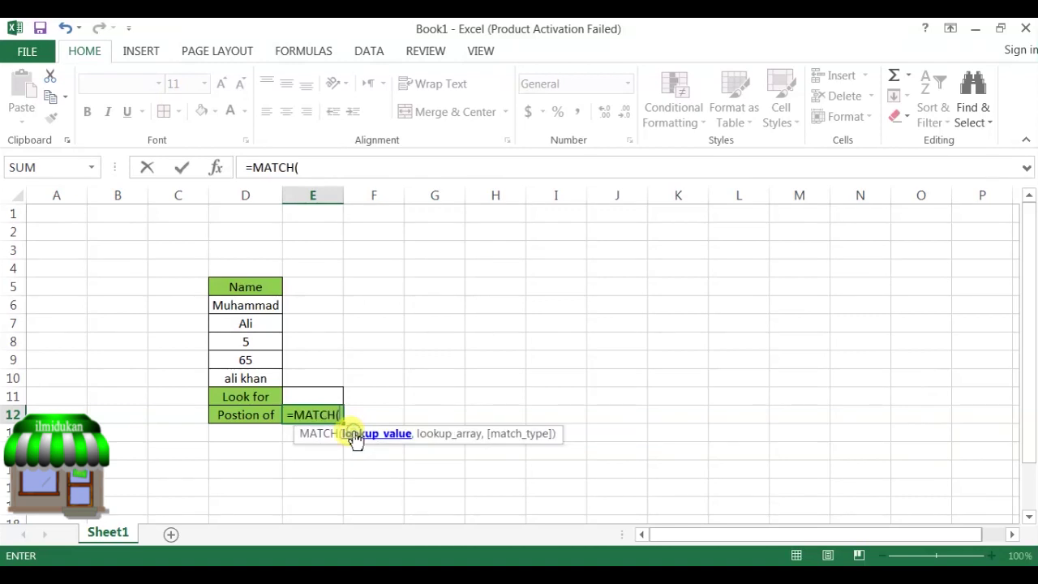
click(300, 397)
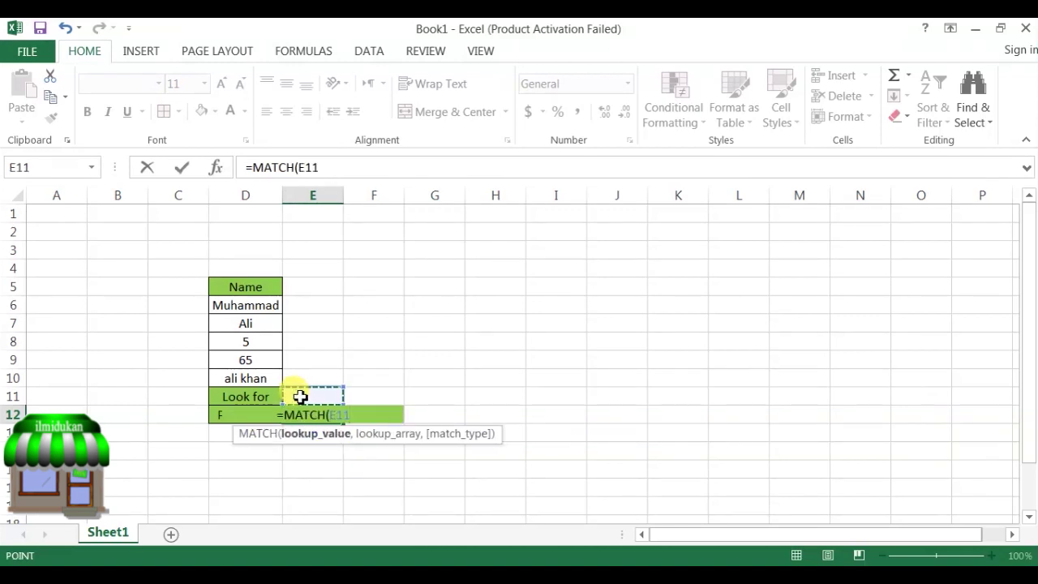
text(,)
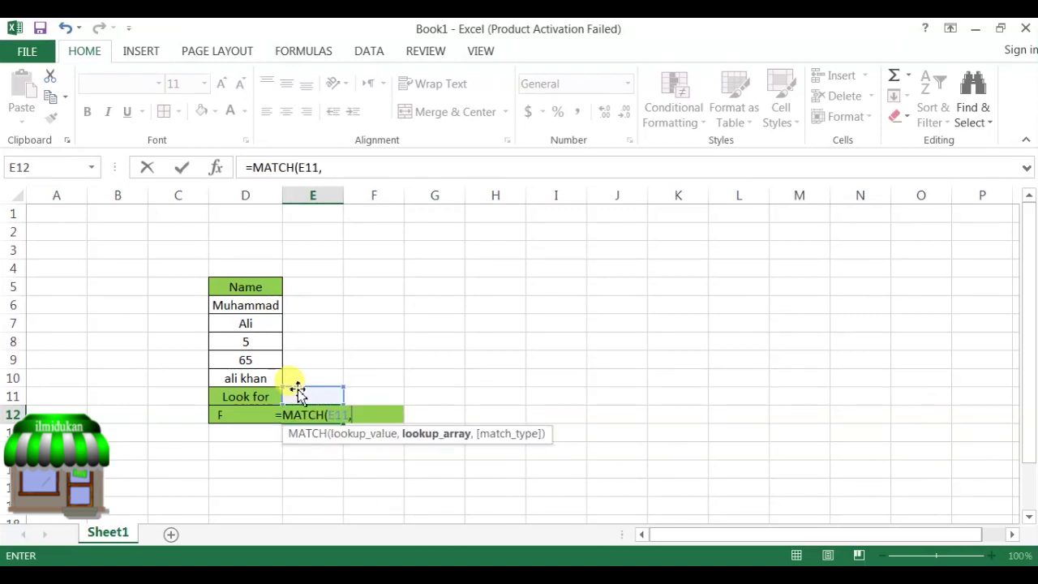
drag(259, 305, 255, 379)
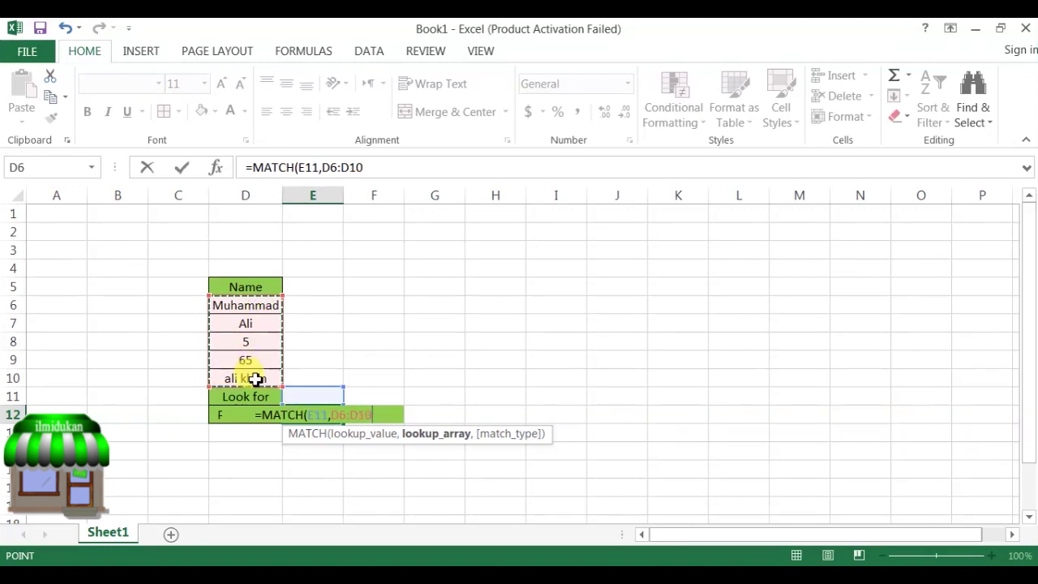
text(,)
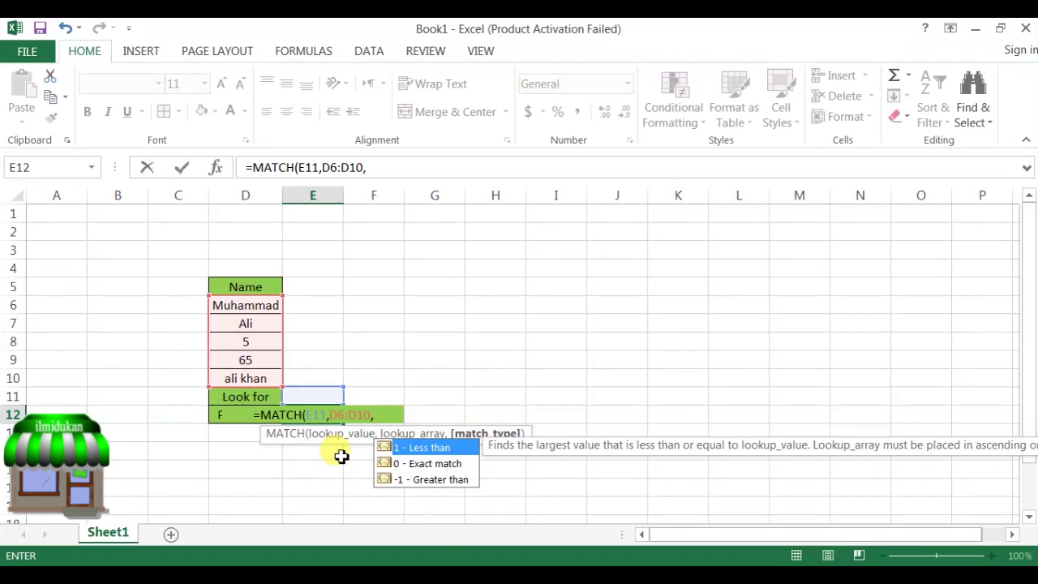
text(0)
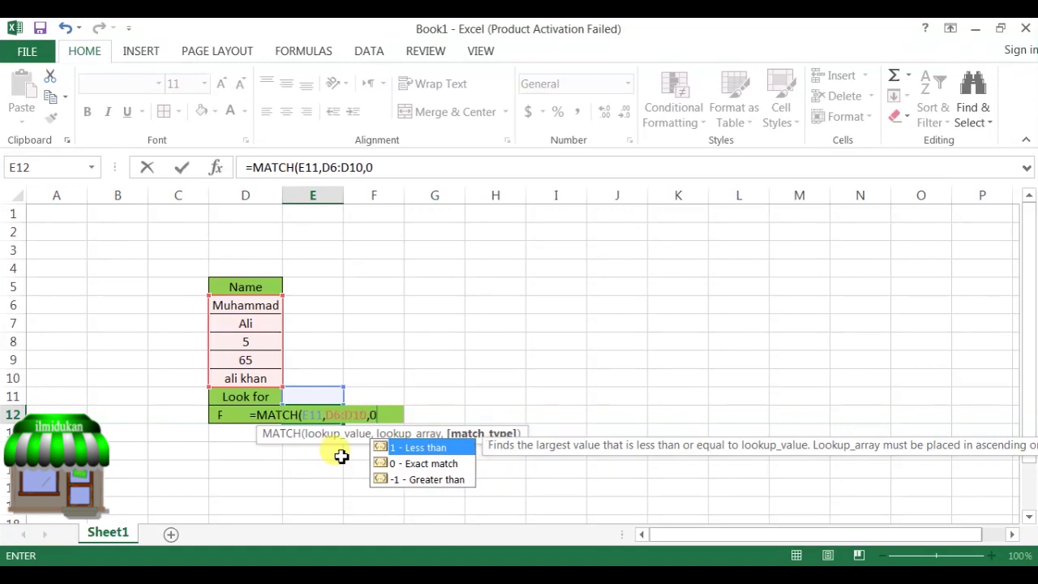
text())
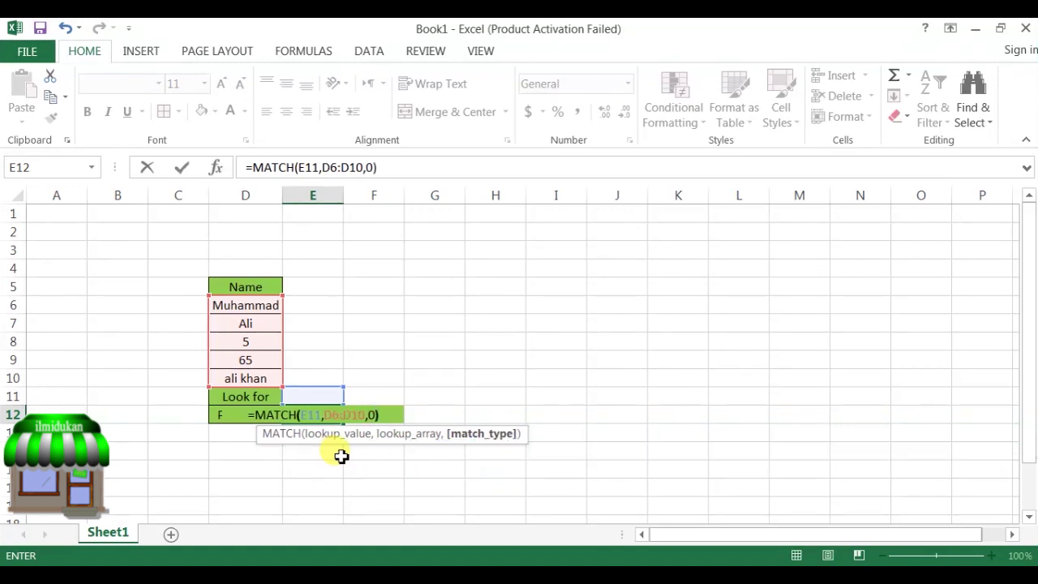
key(Return)
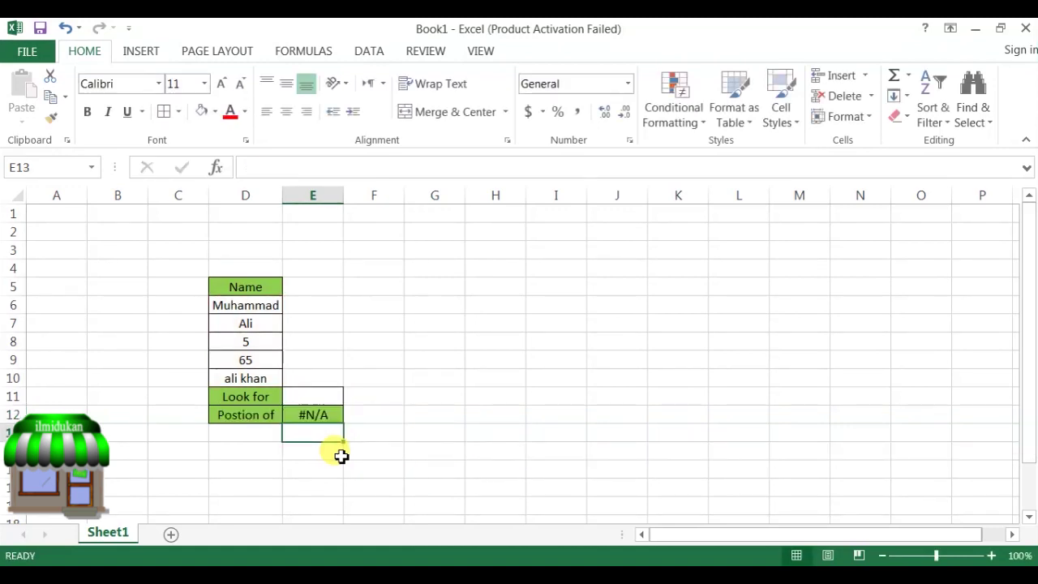
Test E11 with 5 (E12 returns 3), then the lowercase D6 name (returns 1); AutoFit column E
click(335, 397)
text(5)
click(382, 485)
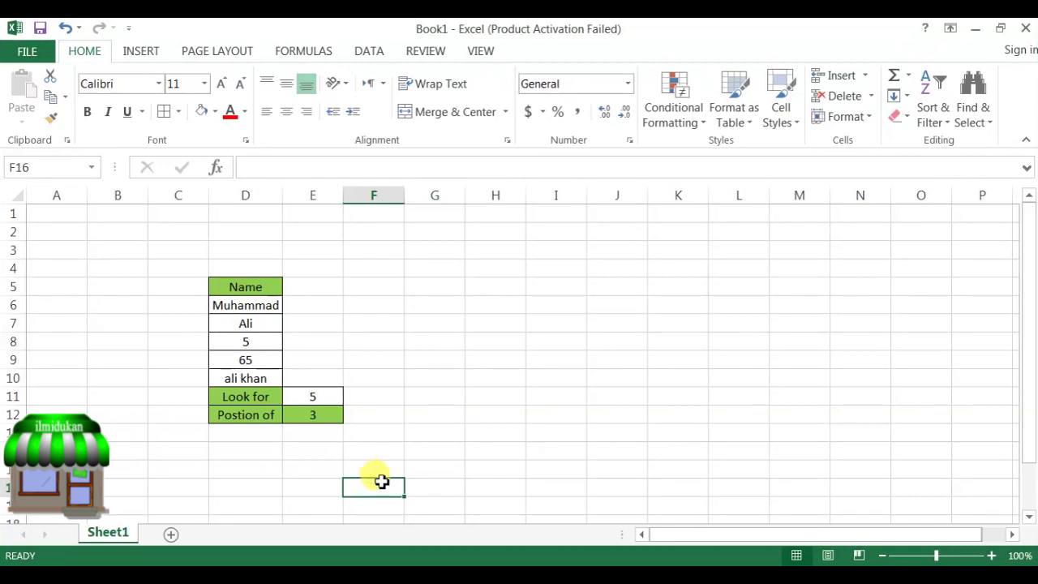
click(325, 400)
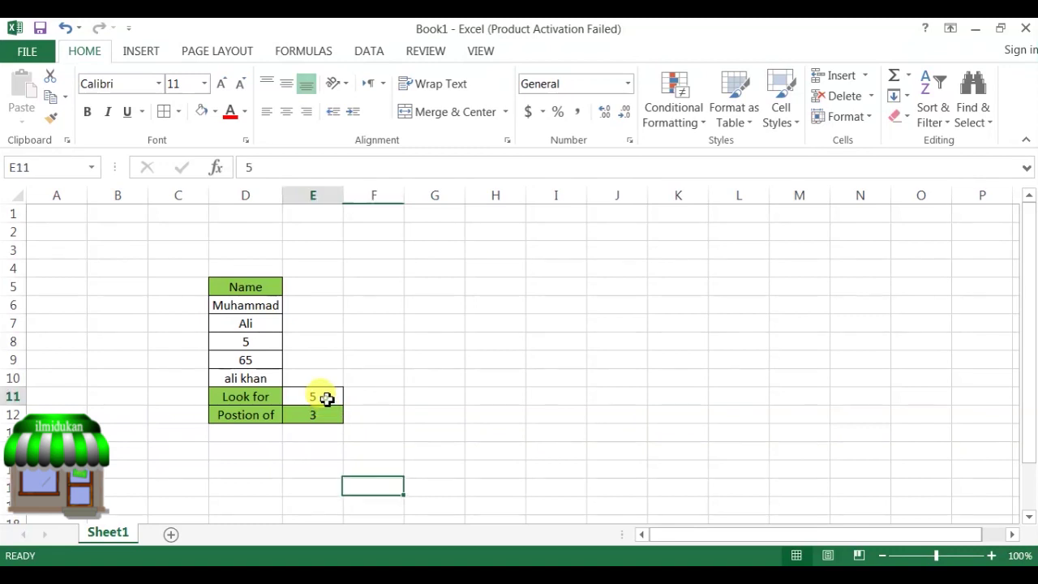
text(m)
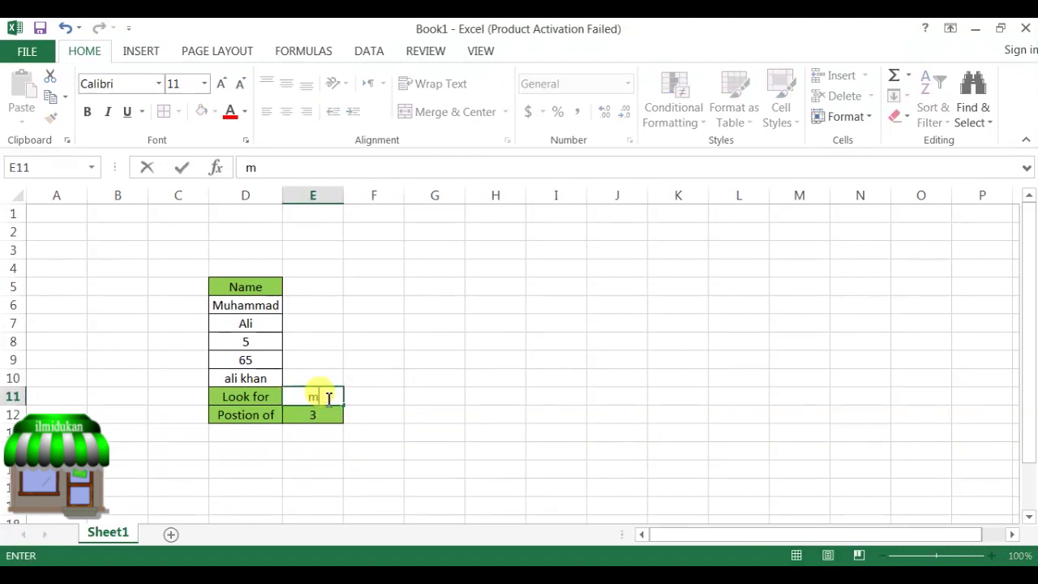
text(uhammad)
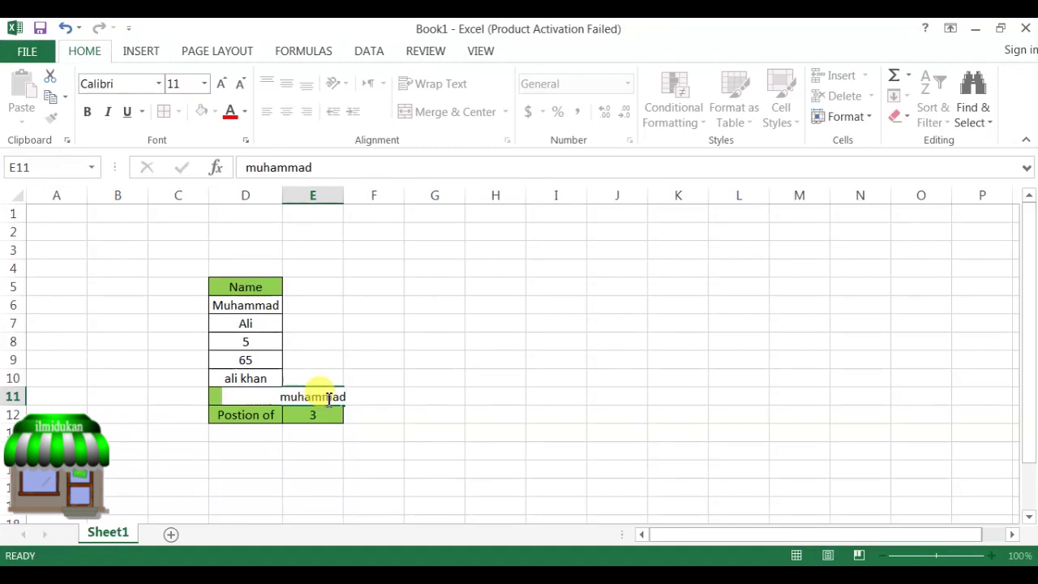
key(Return)
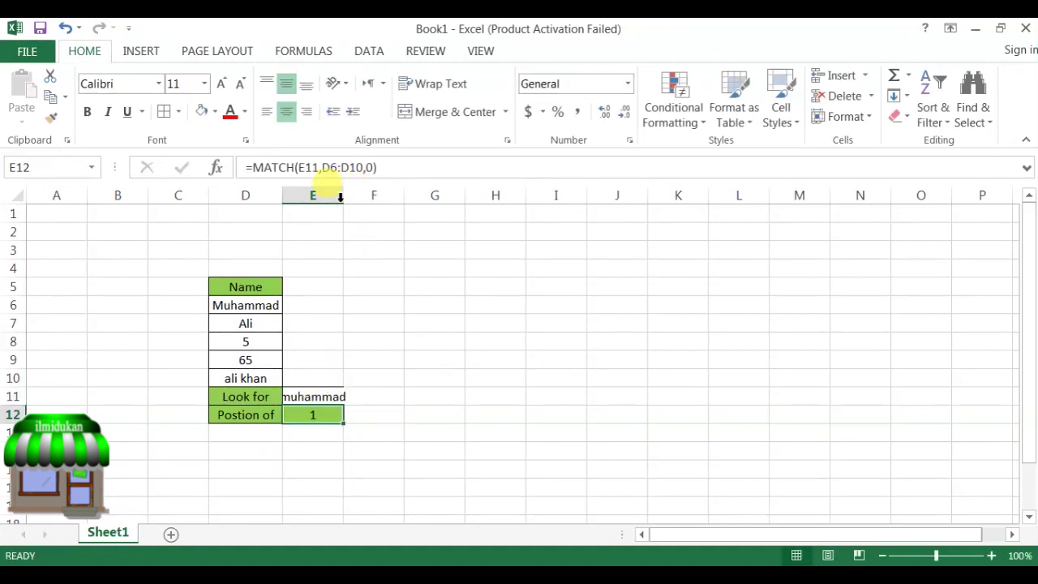
double_click(345, 196)
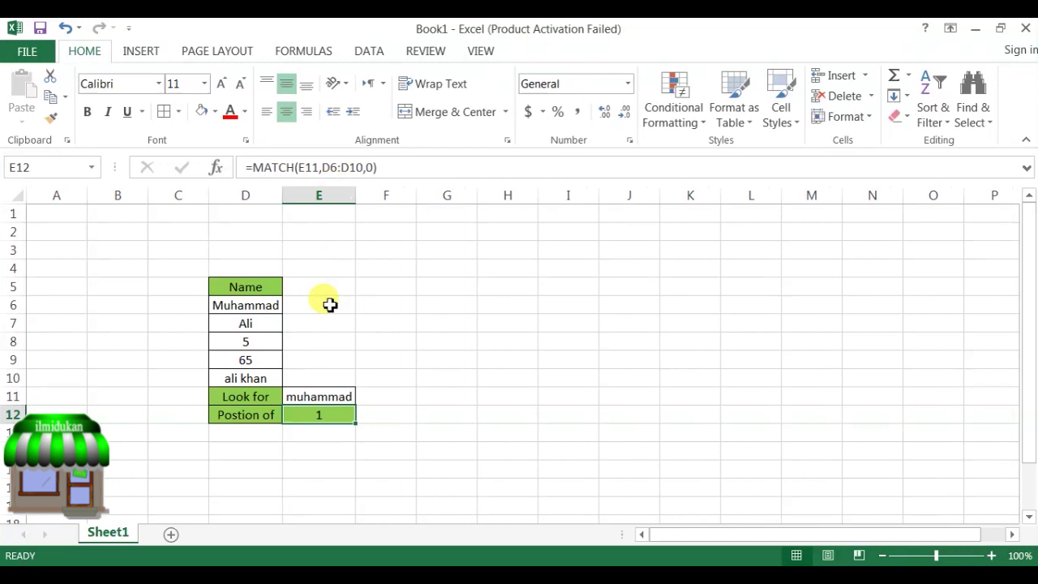
Test E11 with the D7 name (returns 2), 5 (returns 3) and 65 (returns 4)
click(320, 397)
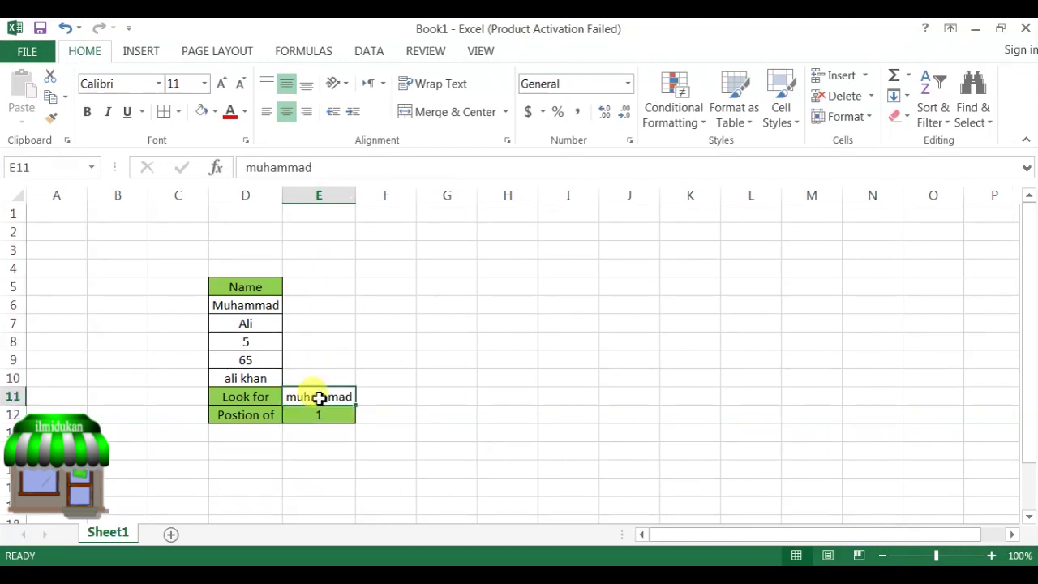
text(ali)
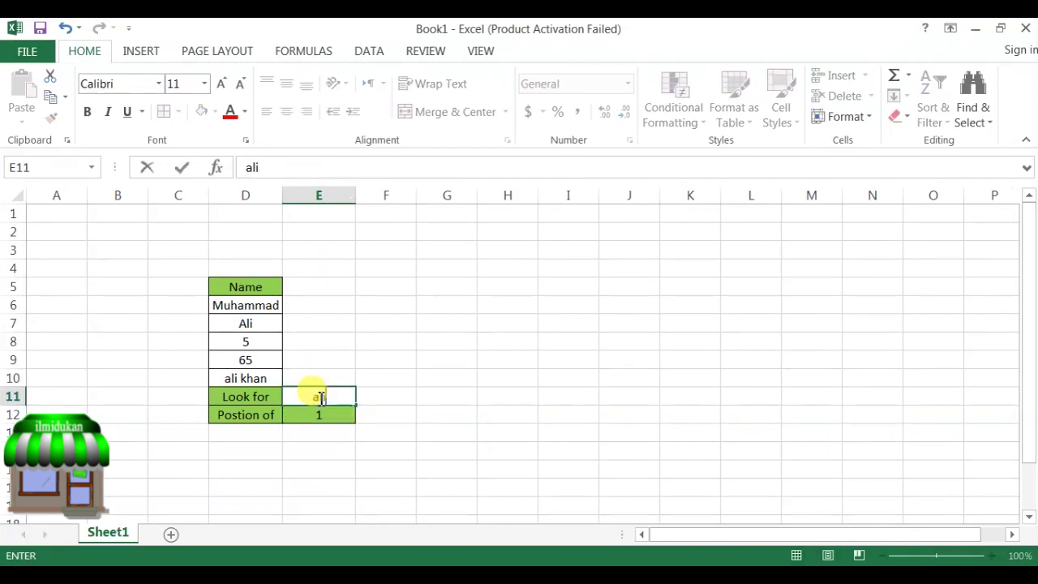
key(ctrl+Return)
key(Down)
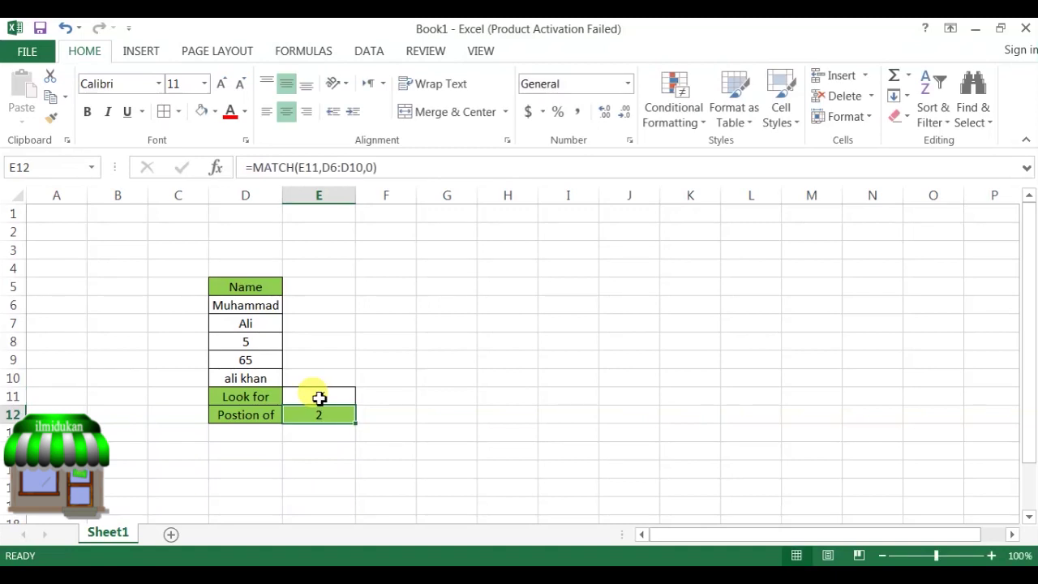
click(318, 397)
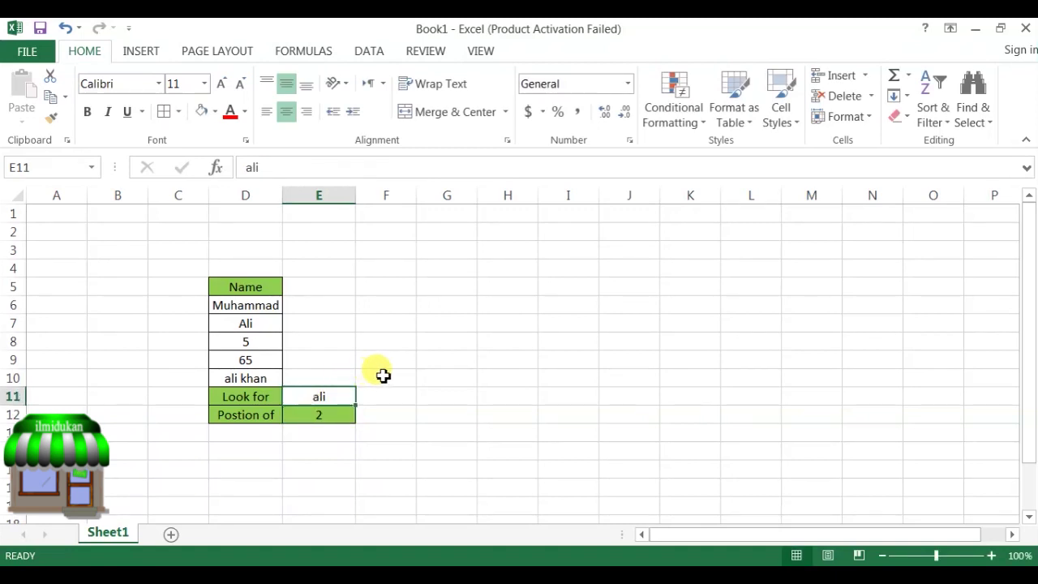
text(5)
key(Return)
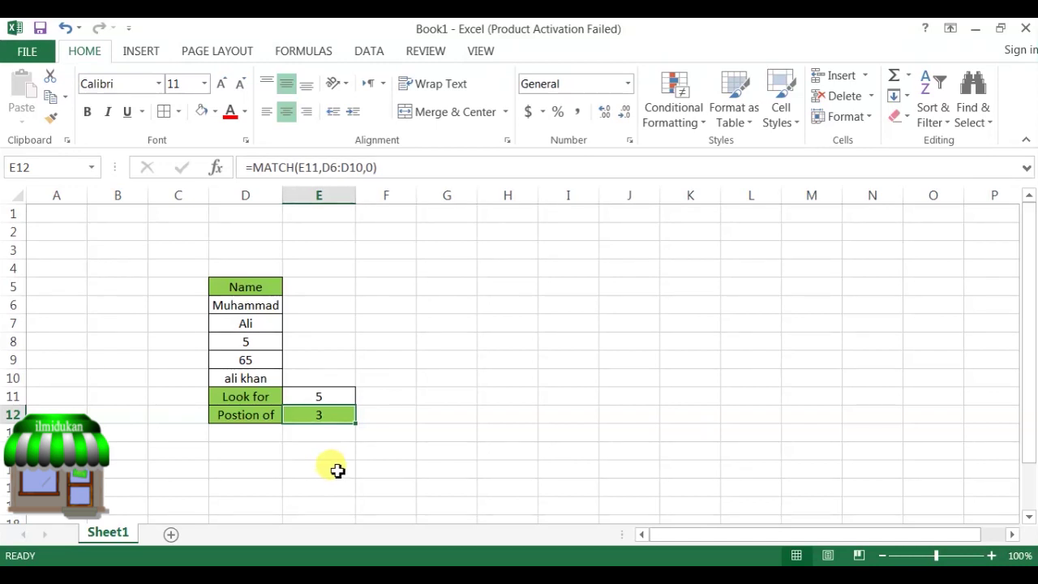
click(331, 395)
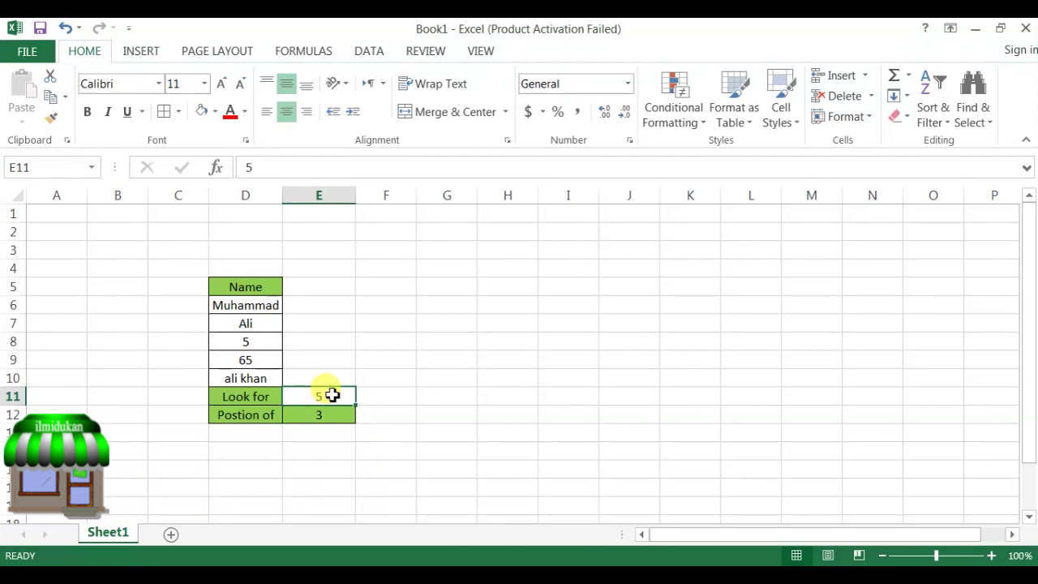
text(65)
key(Return)
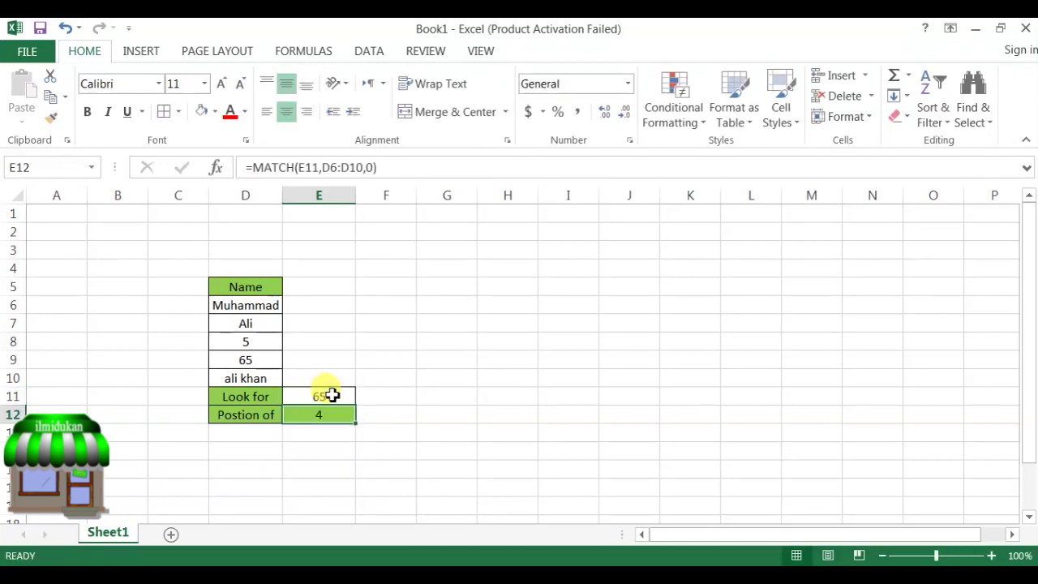
Enter the D10 full name unspaced (#N/A), then correct it to include the space
click(333, 396)
text(al)
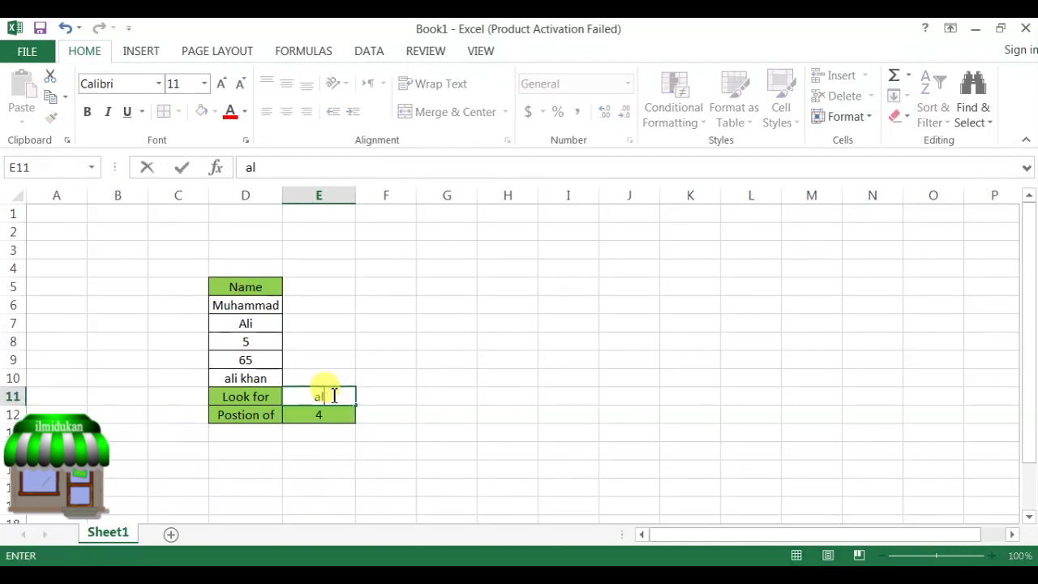
text(ikhan)
key(Return)
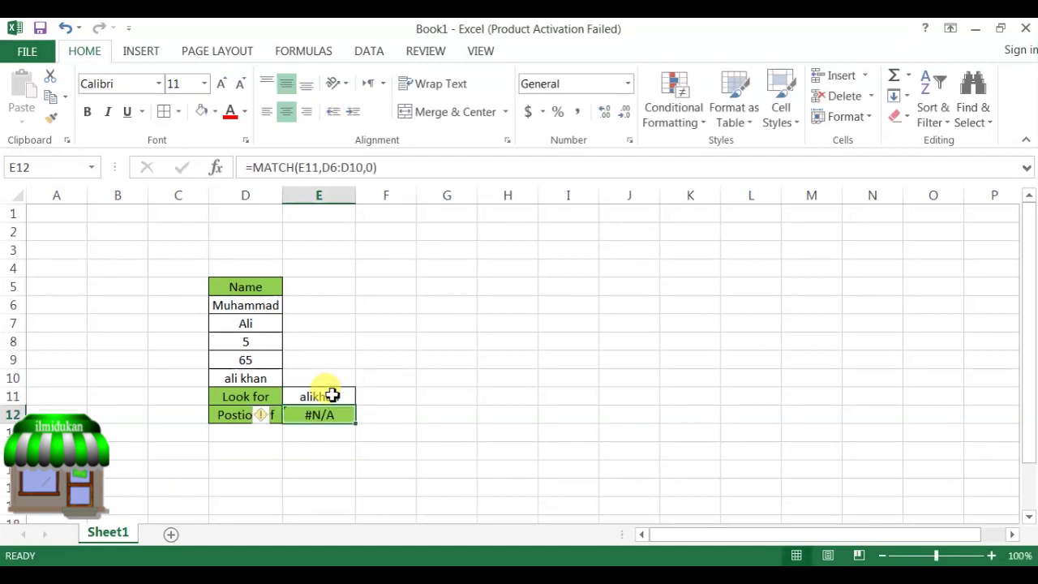
click(337, 396)
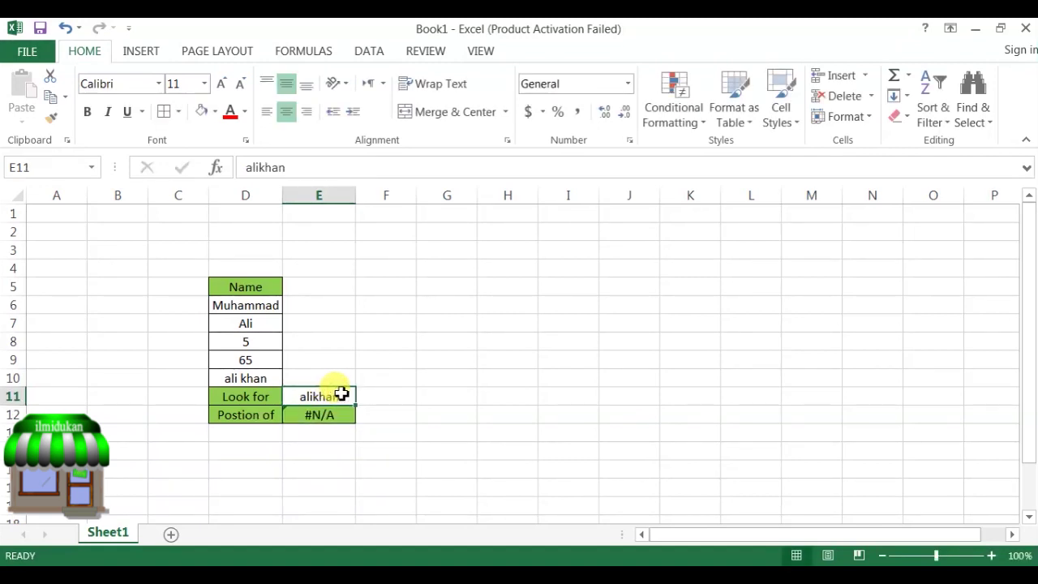
double_click(310, 396)
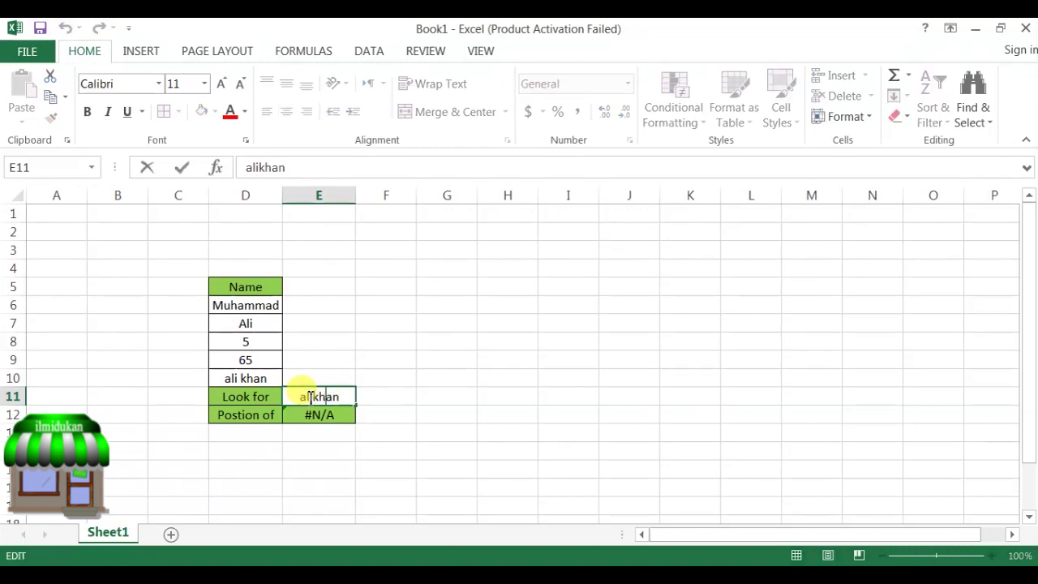
click(382, 393)
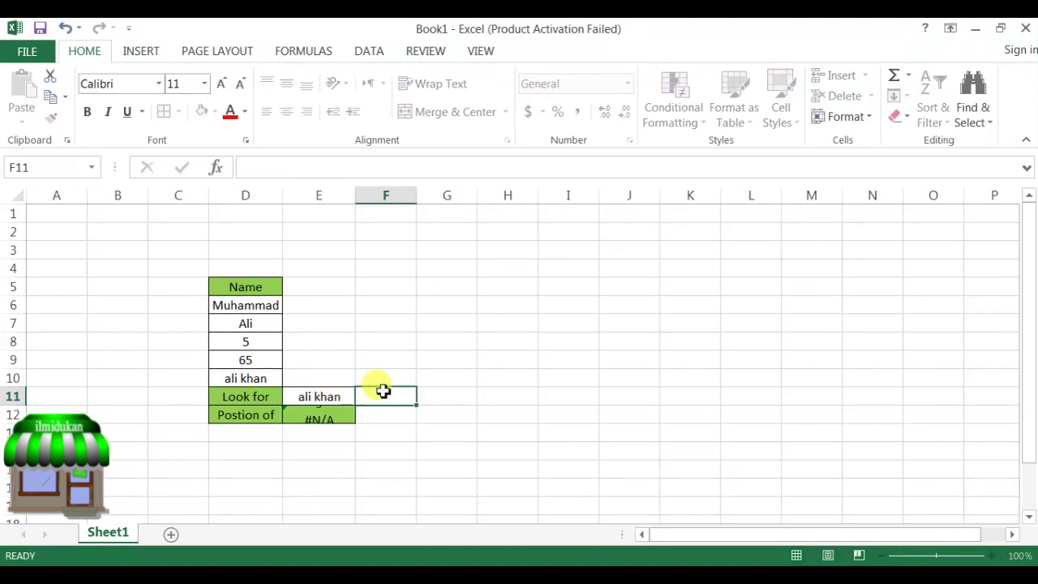